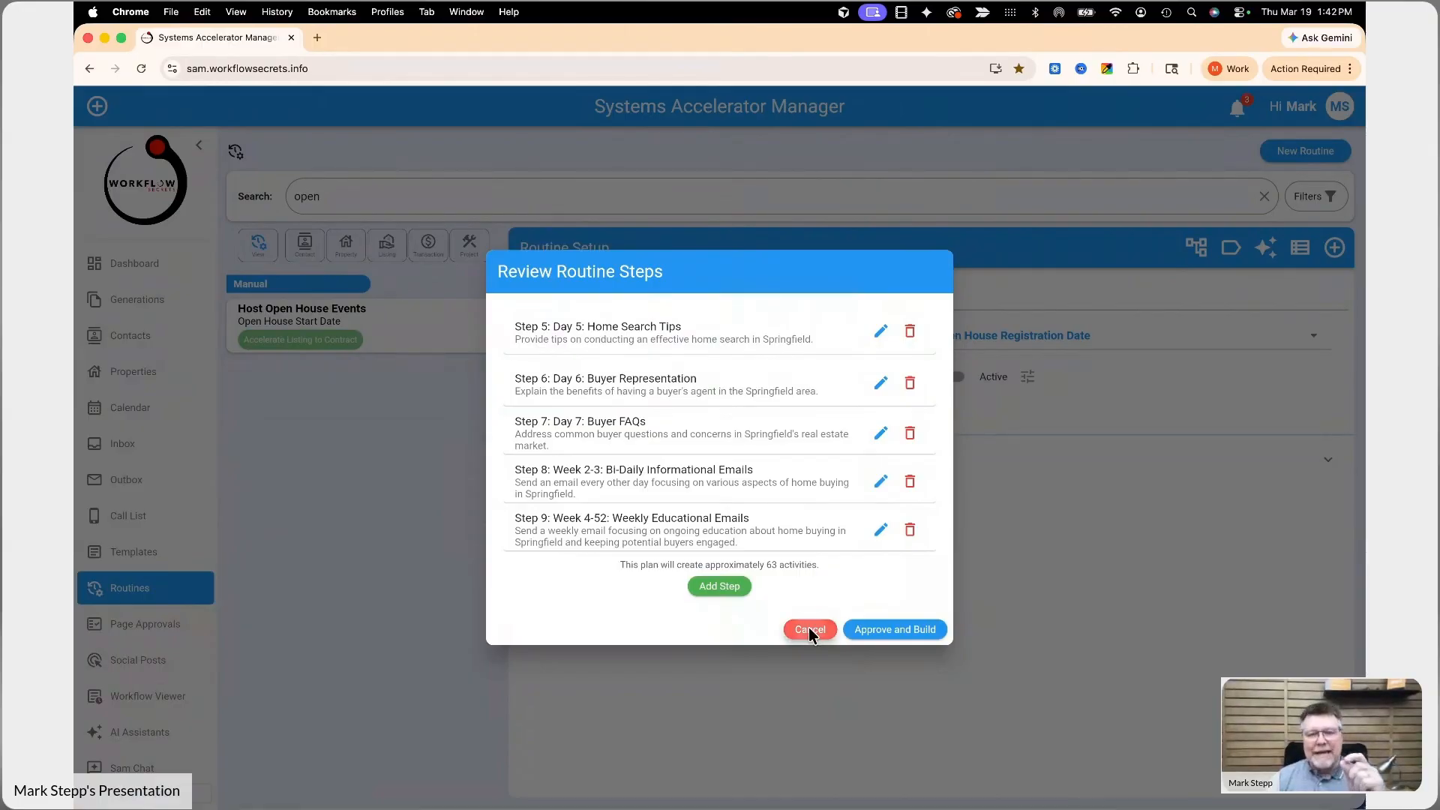
Cancel the routine steps review and open the Landing Pages section in the account's Setup
click(809, 630)
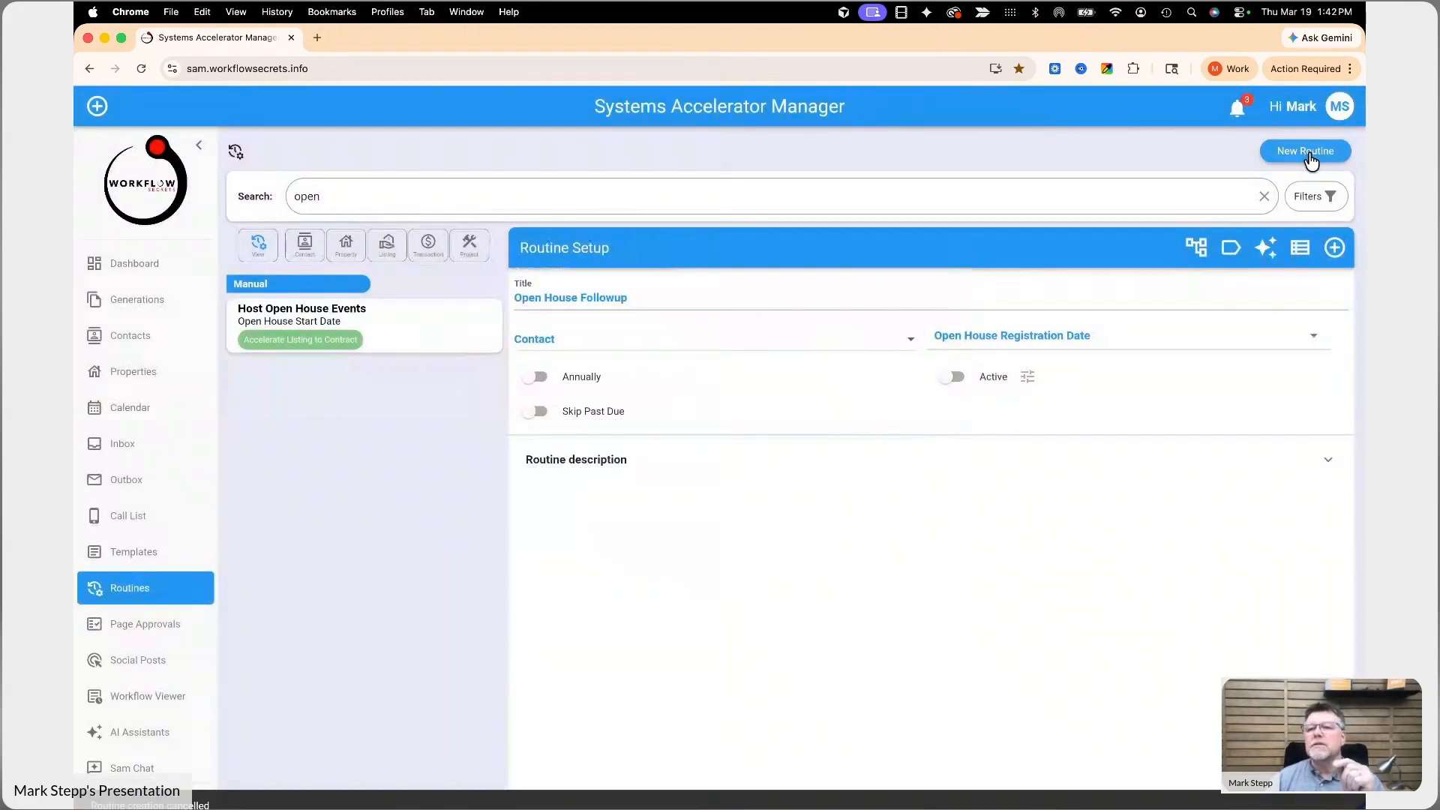
click(1336, 110)
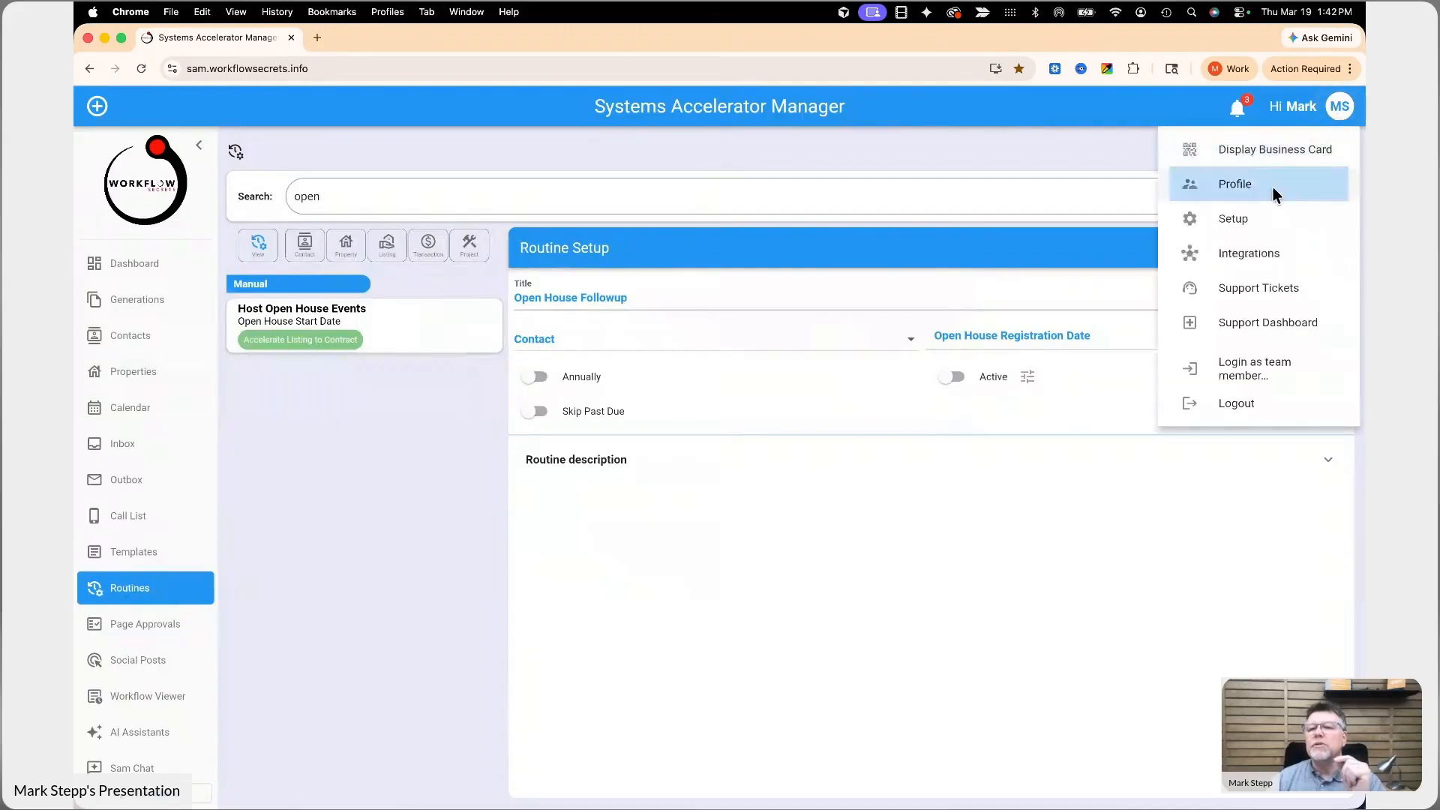
click(1253, 224)
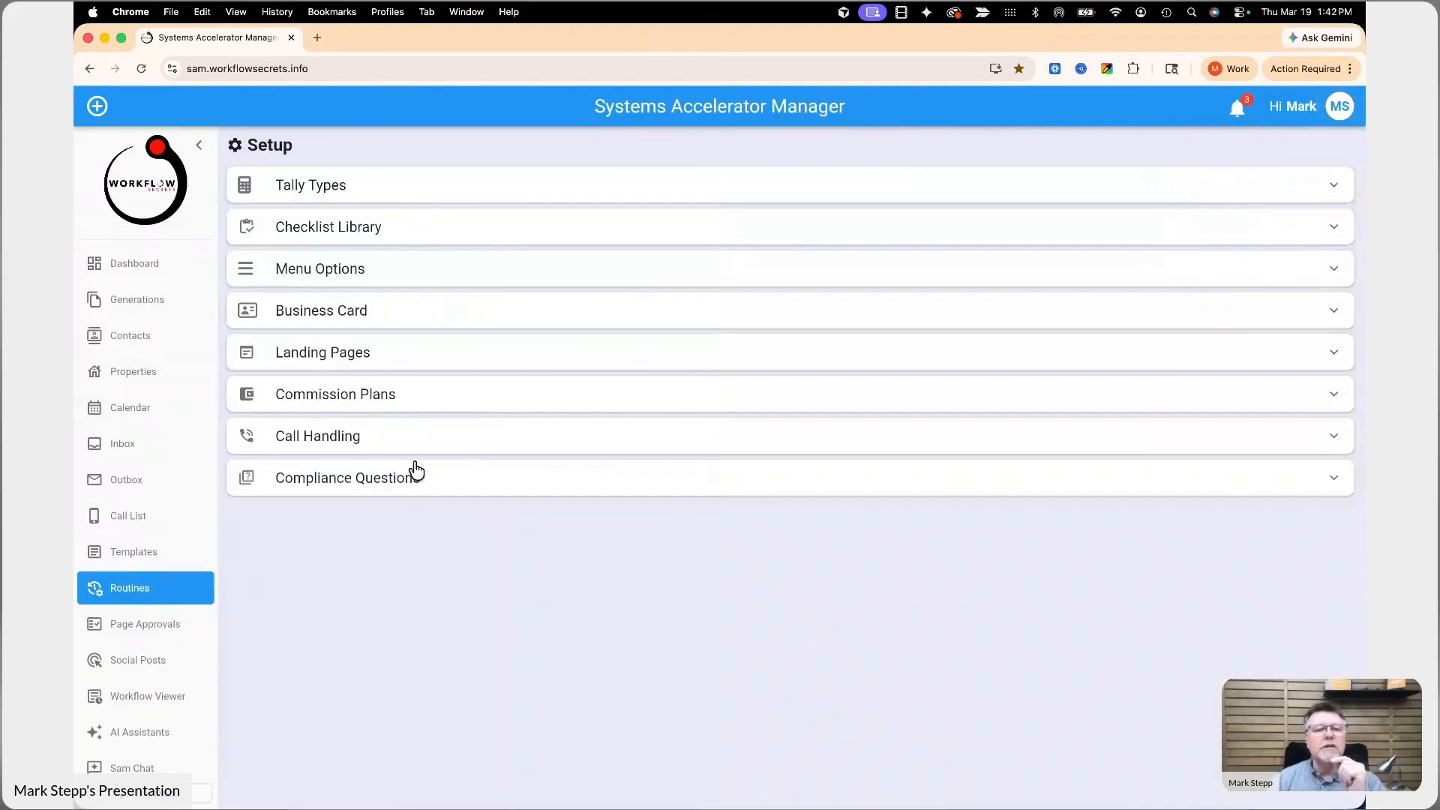
click(382, 370)
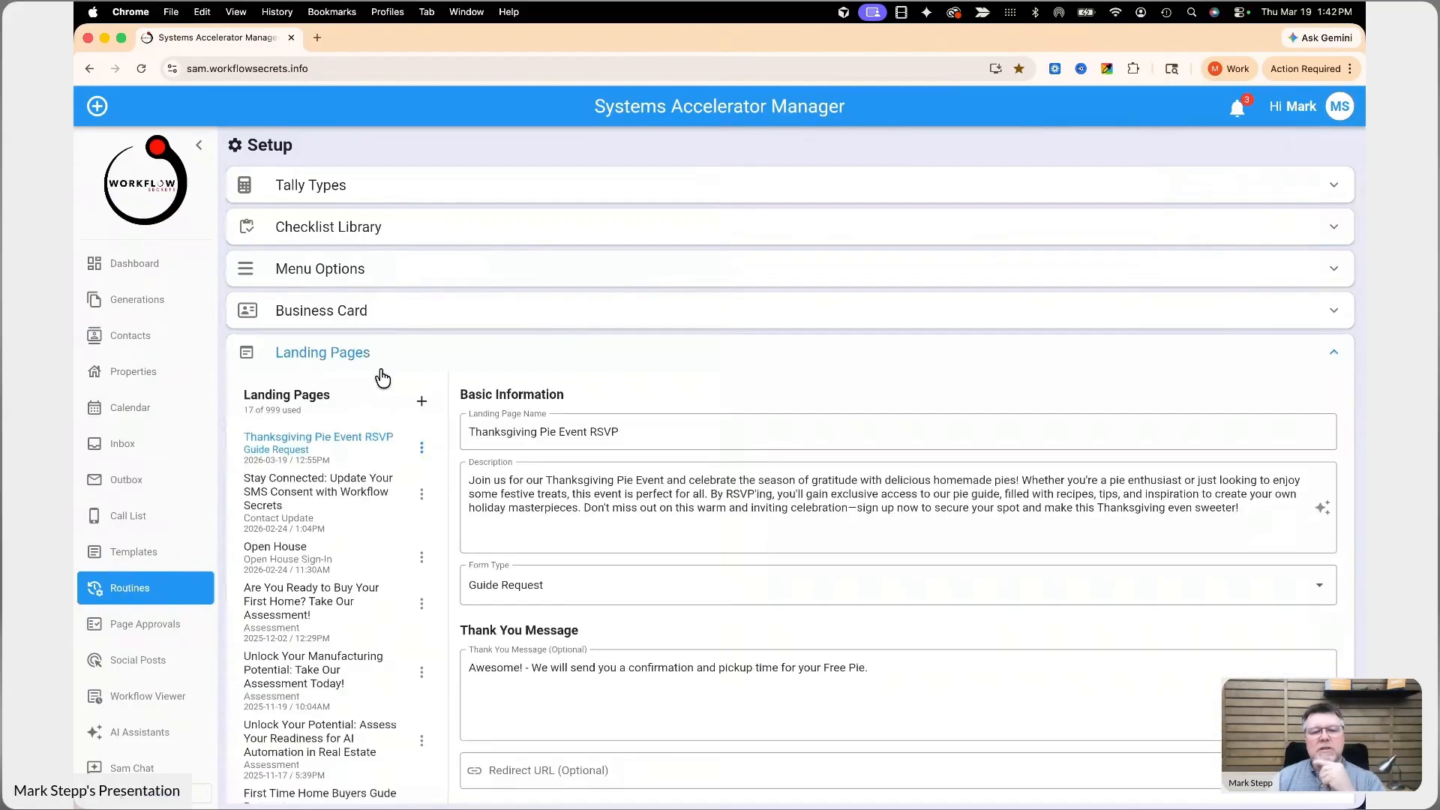
Open the Open House sign-in landing page for editing
scroll(673, 562, down, 4)
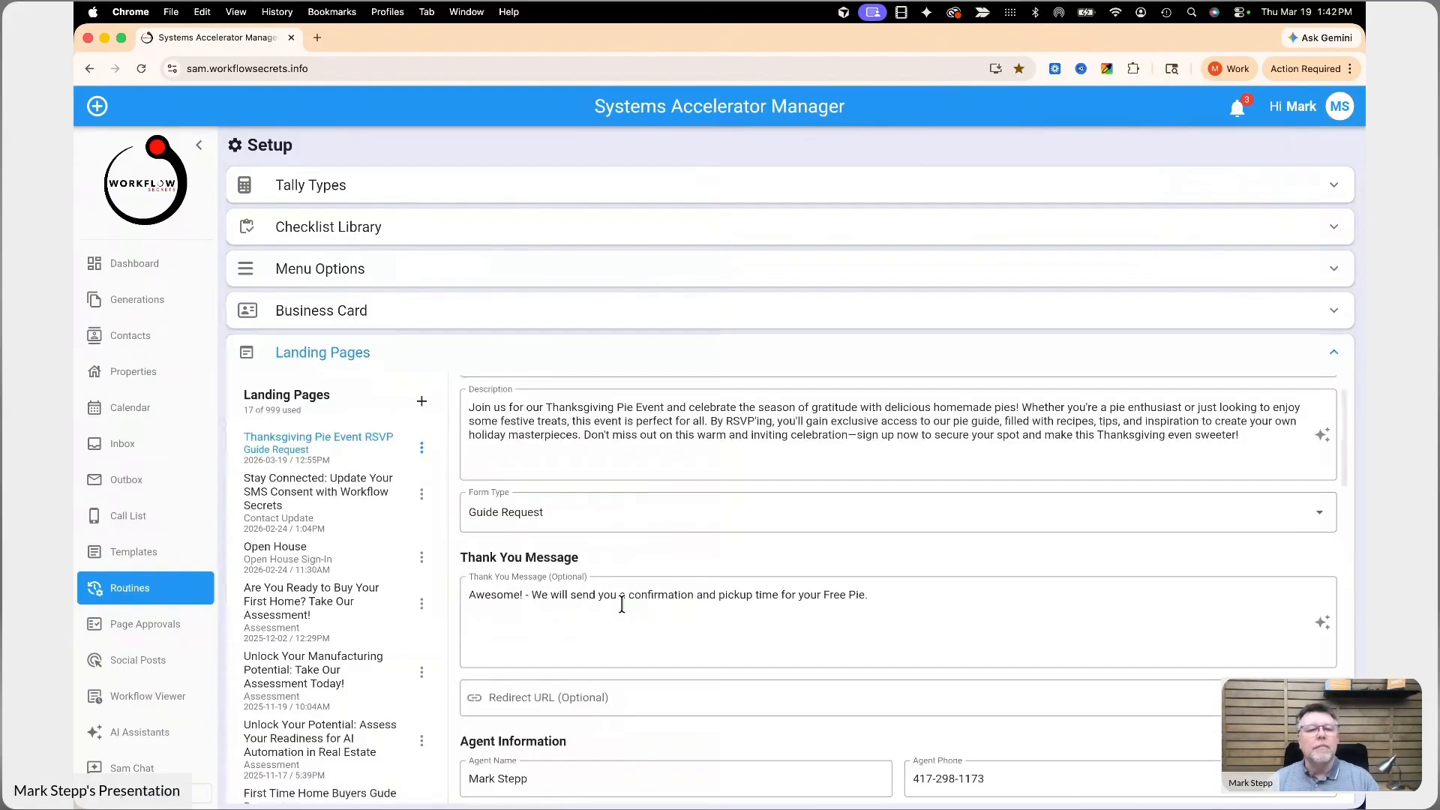
scroll(563, 577, down, 1)
scroll(295, 488, down, 1)
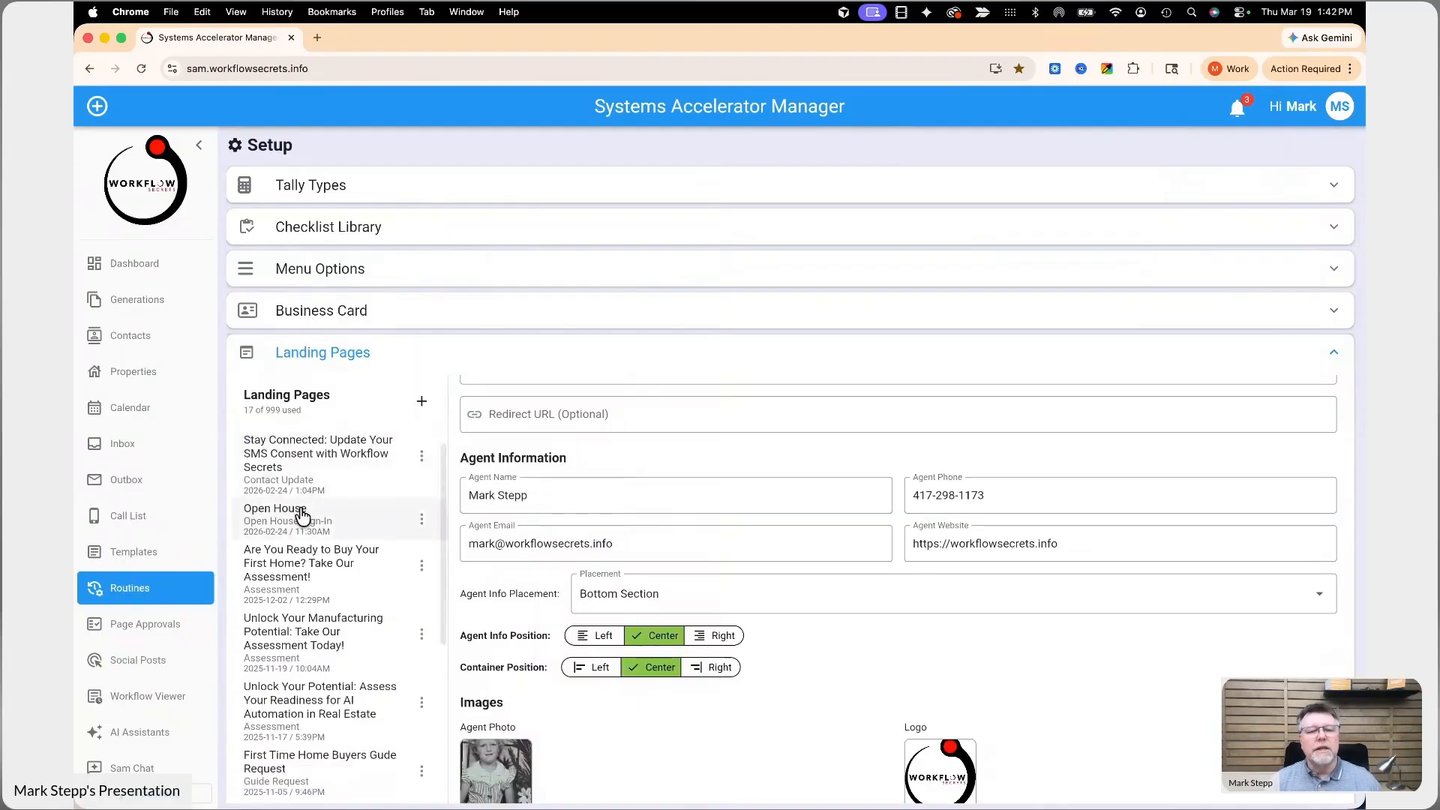
click(301, 513)
Start a new Text Only form field on the Open House page with the property's street address as its content
scroll(578, 593, down, 3)
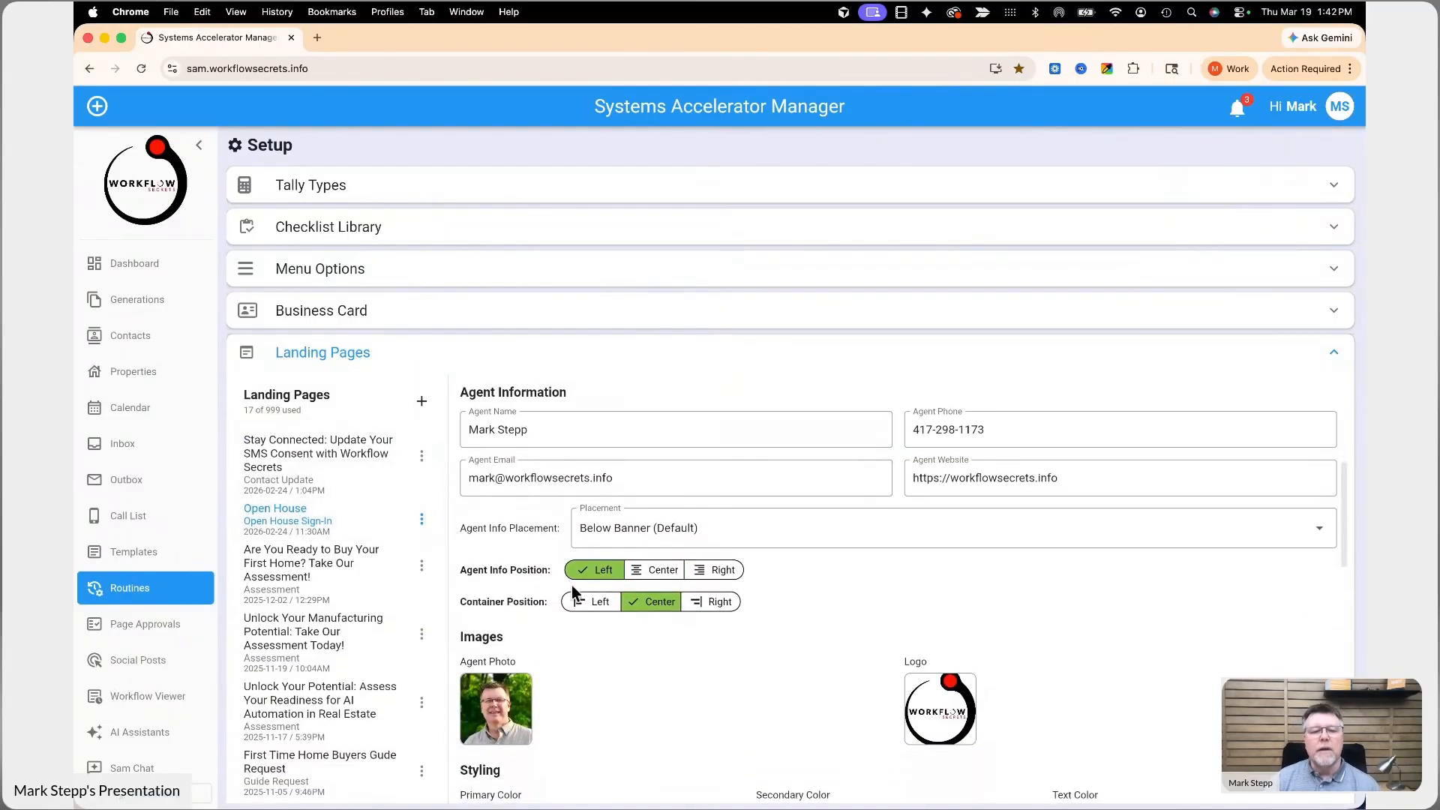
scroll(579, 591, down, 6)
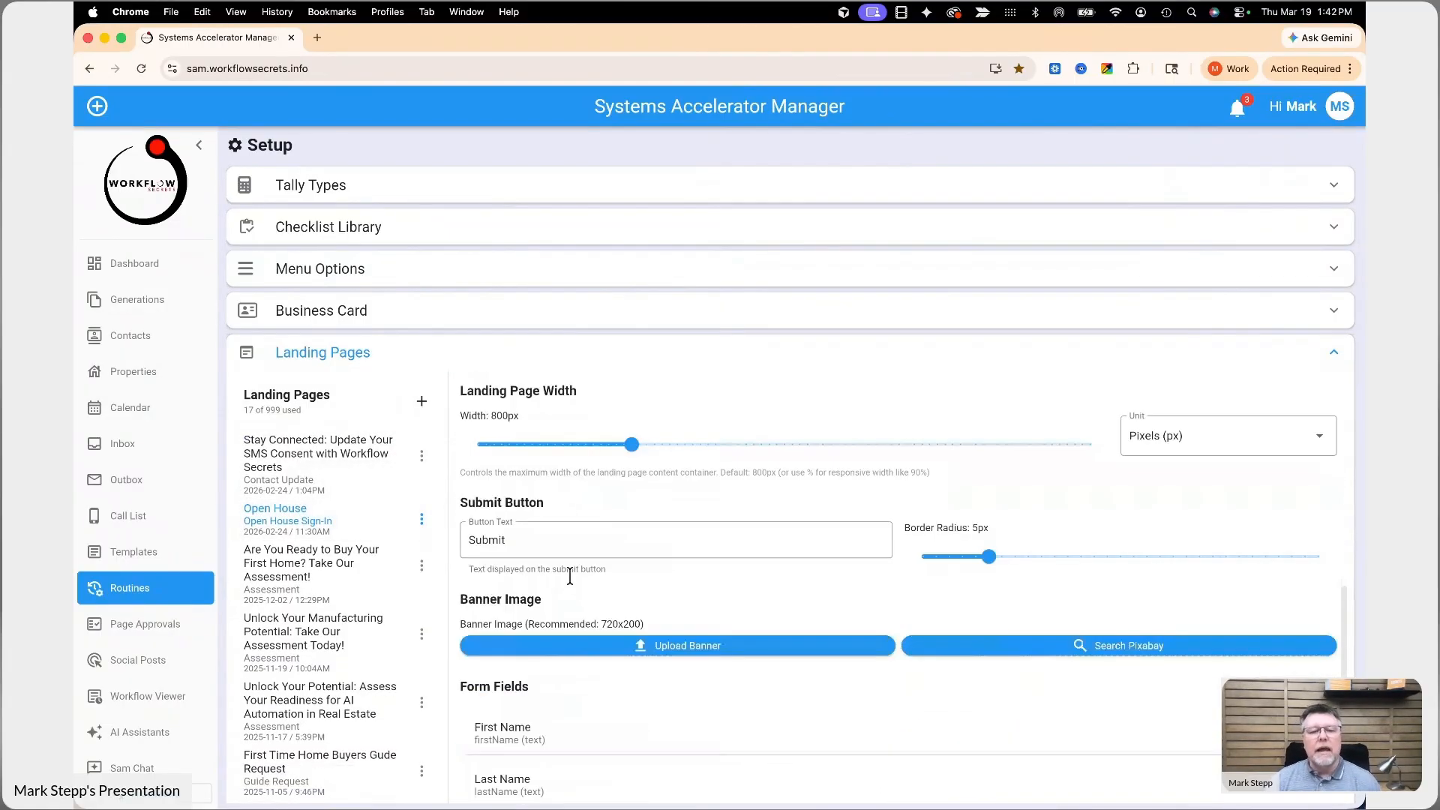
scroll(572, 581, down, 4)
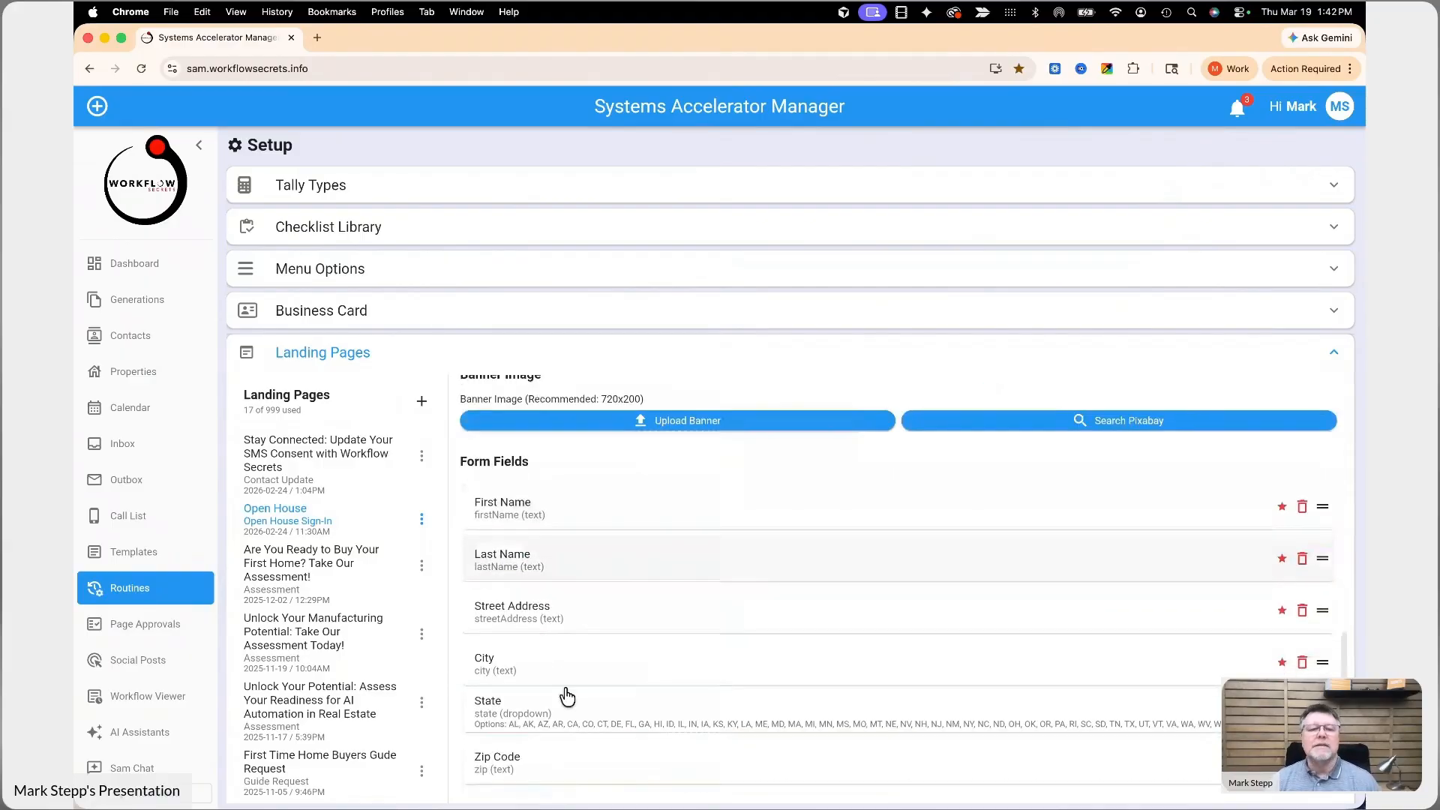
scroll(569, 713, down, 3)
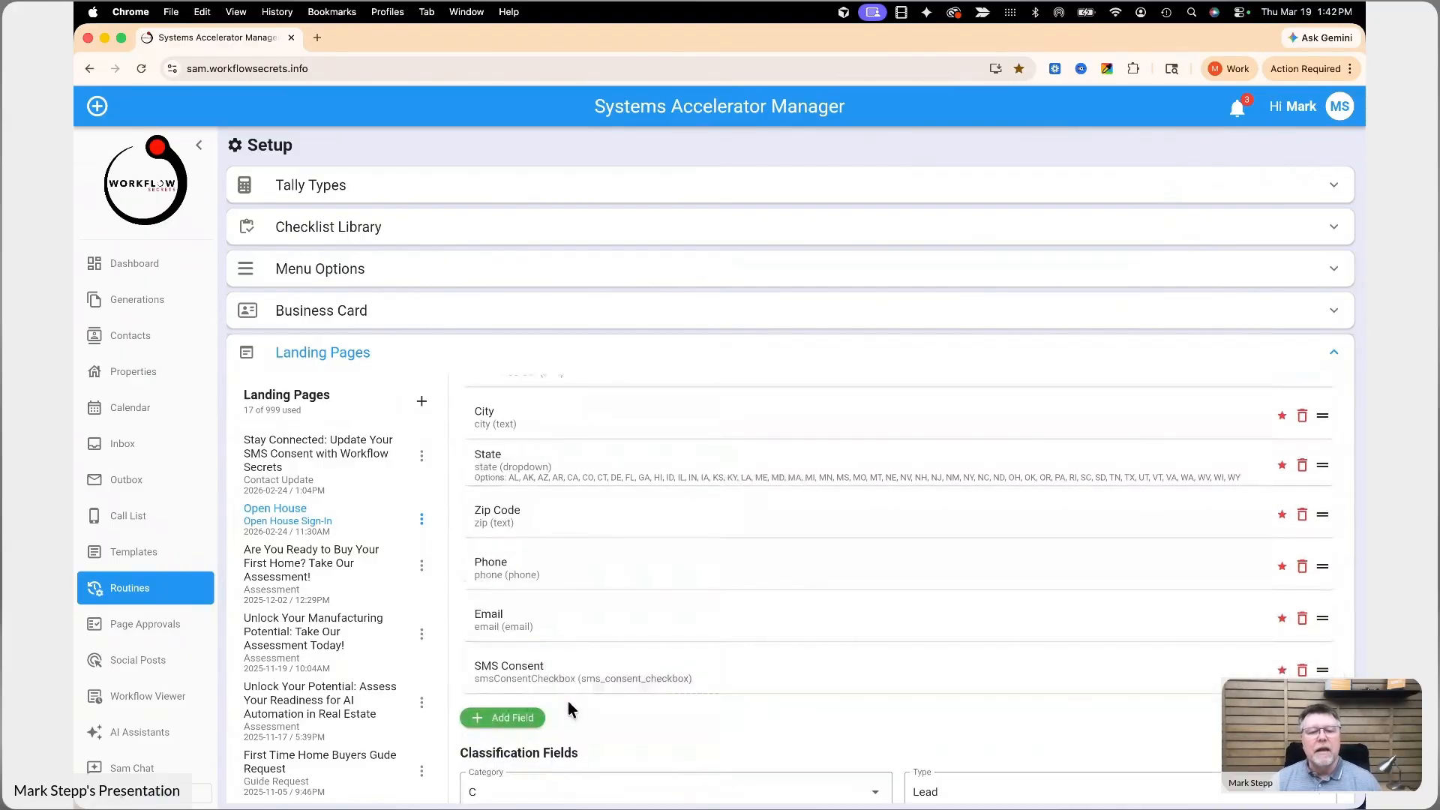
scroll(546, 681, down, 1)
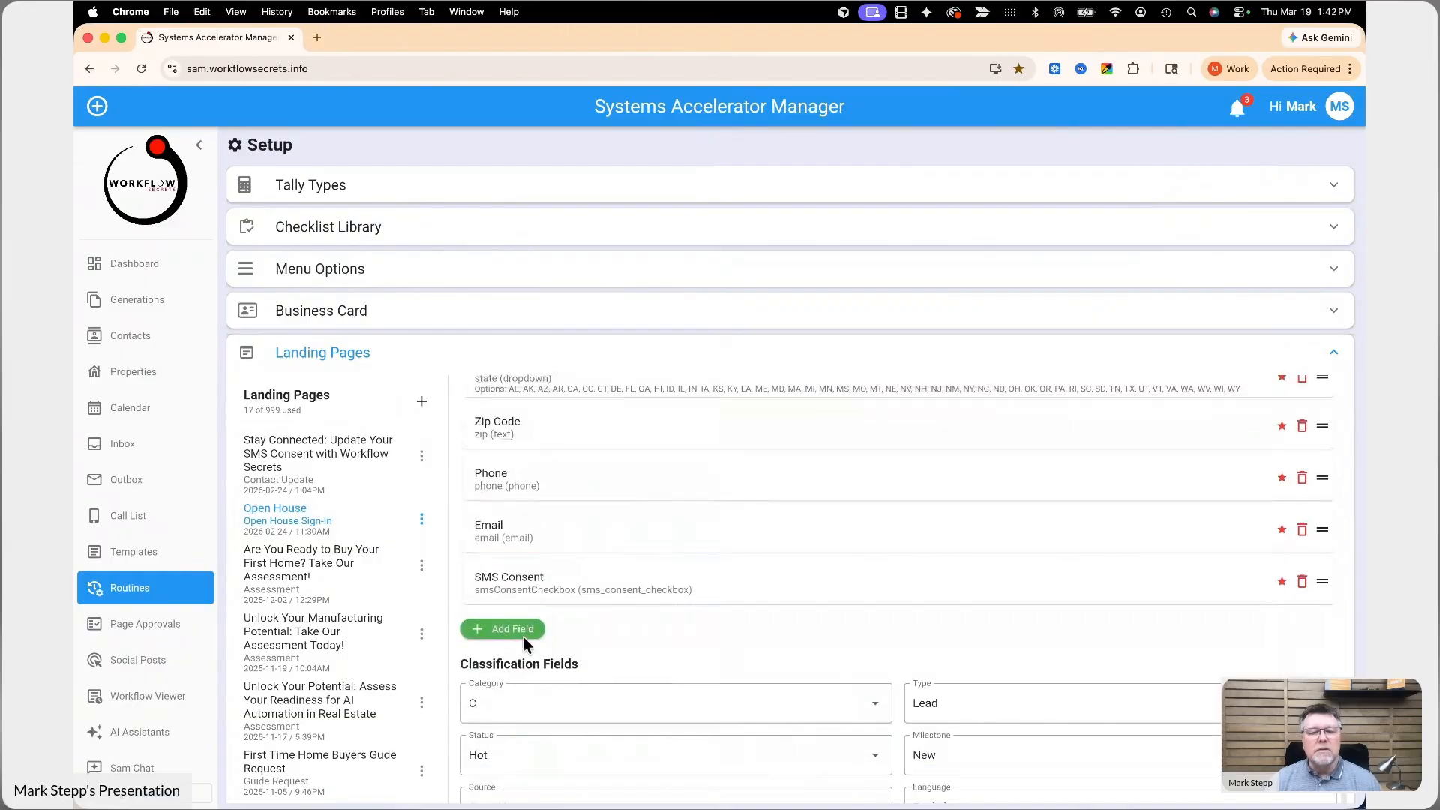
click(509, 630)
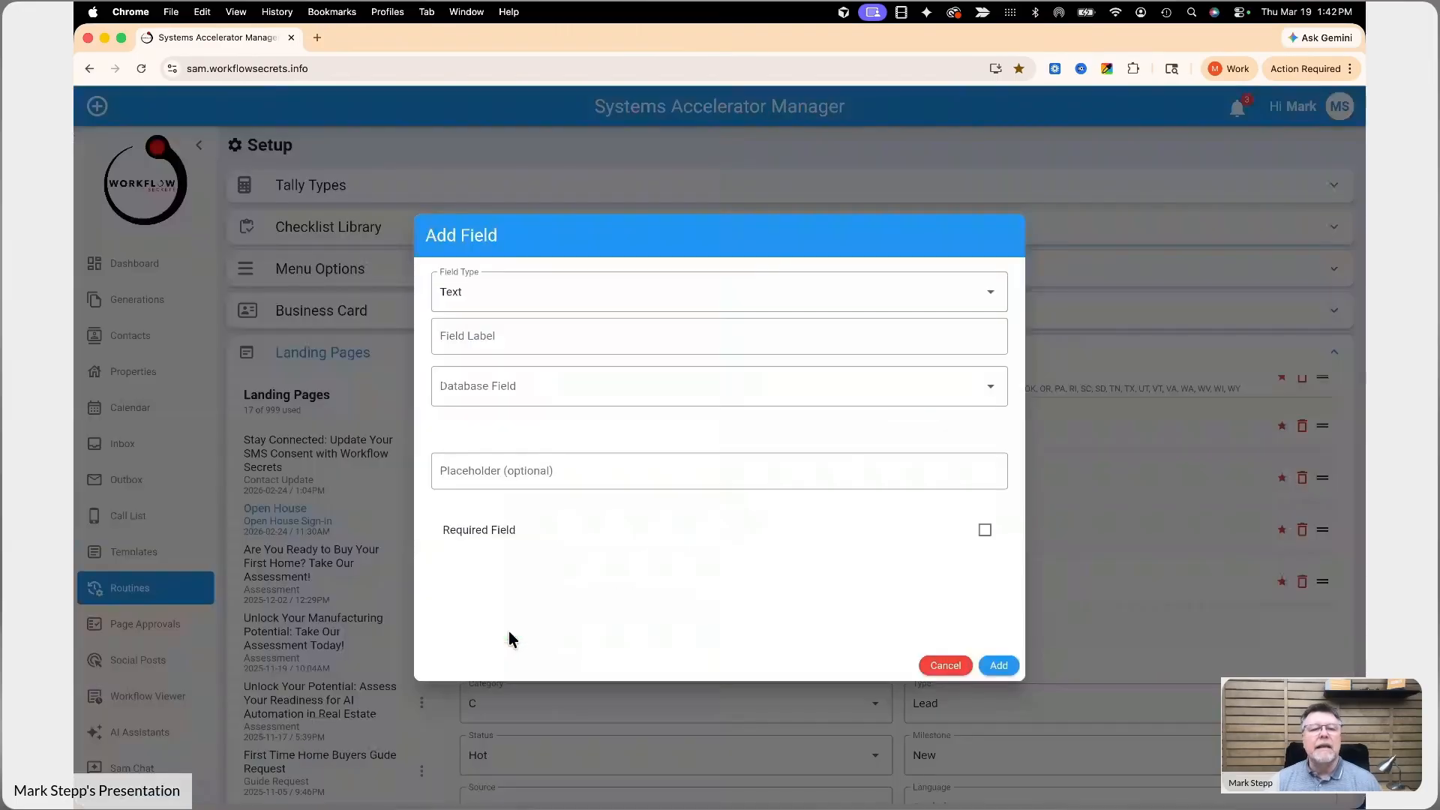
click(480, 298)
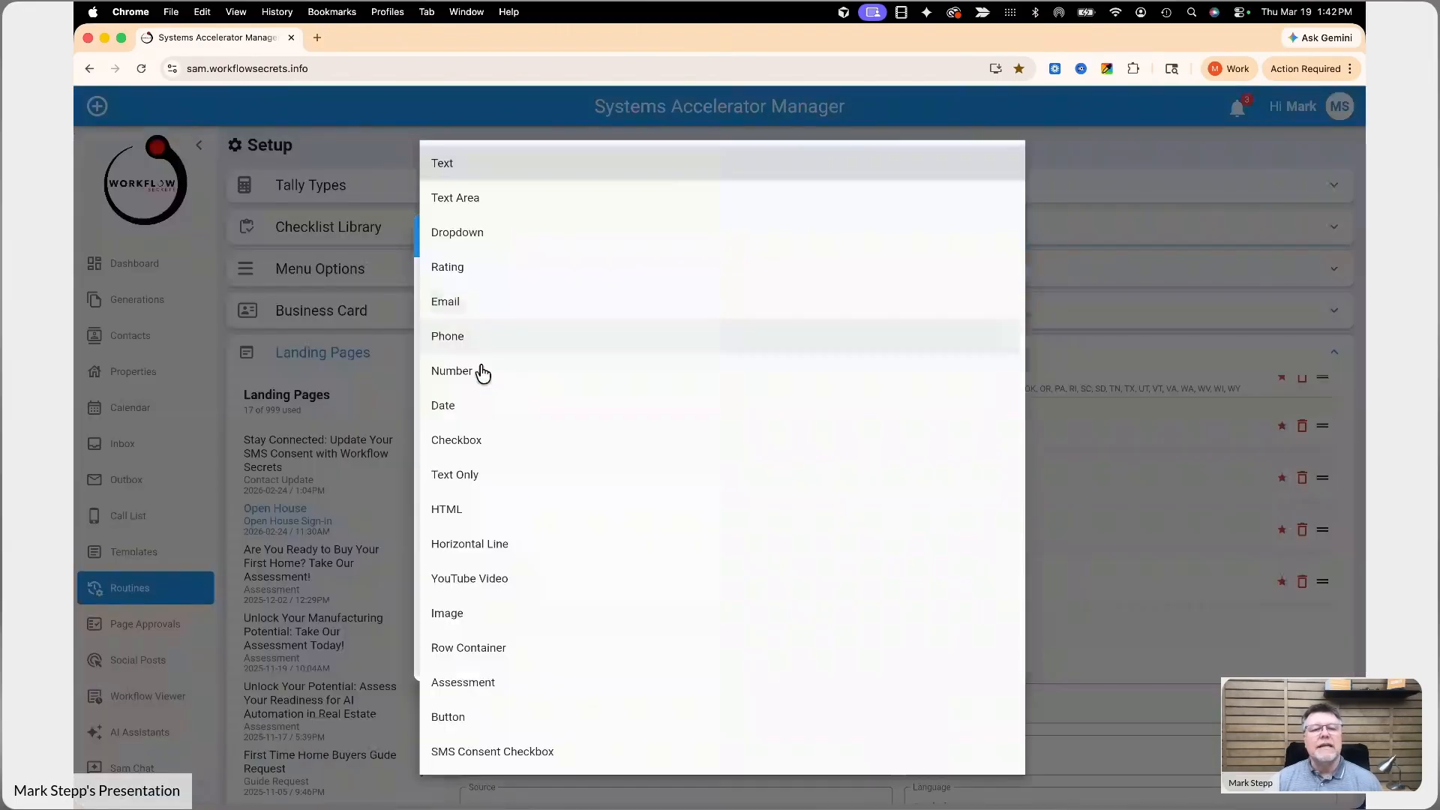
click(459, 480)
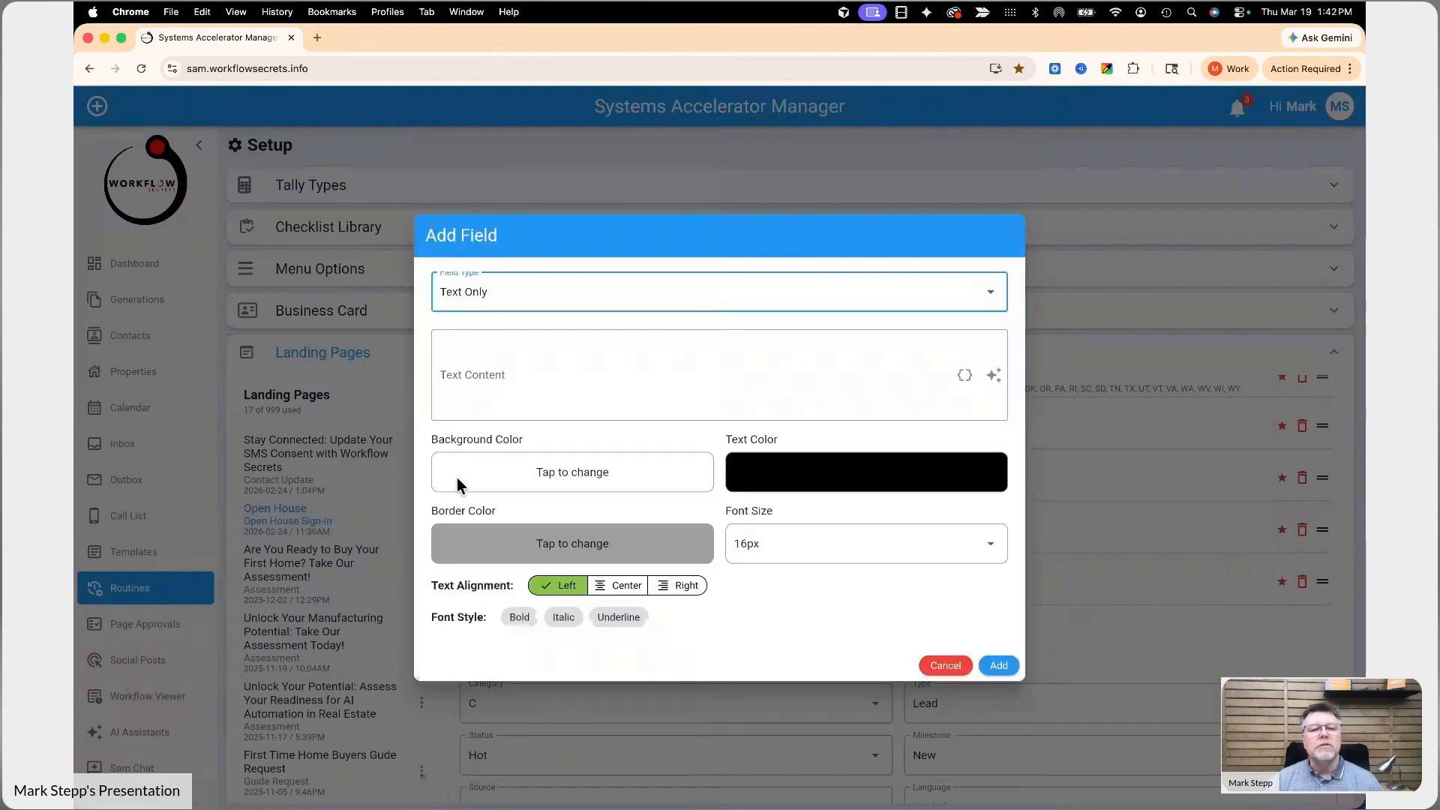
click(473, 378)
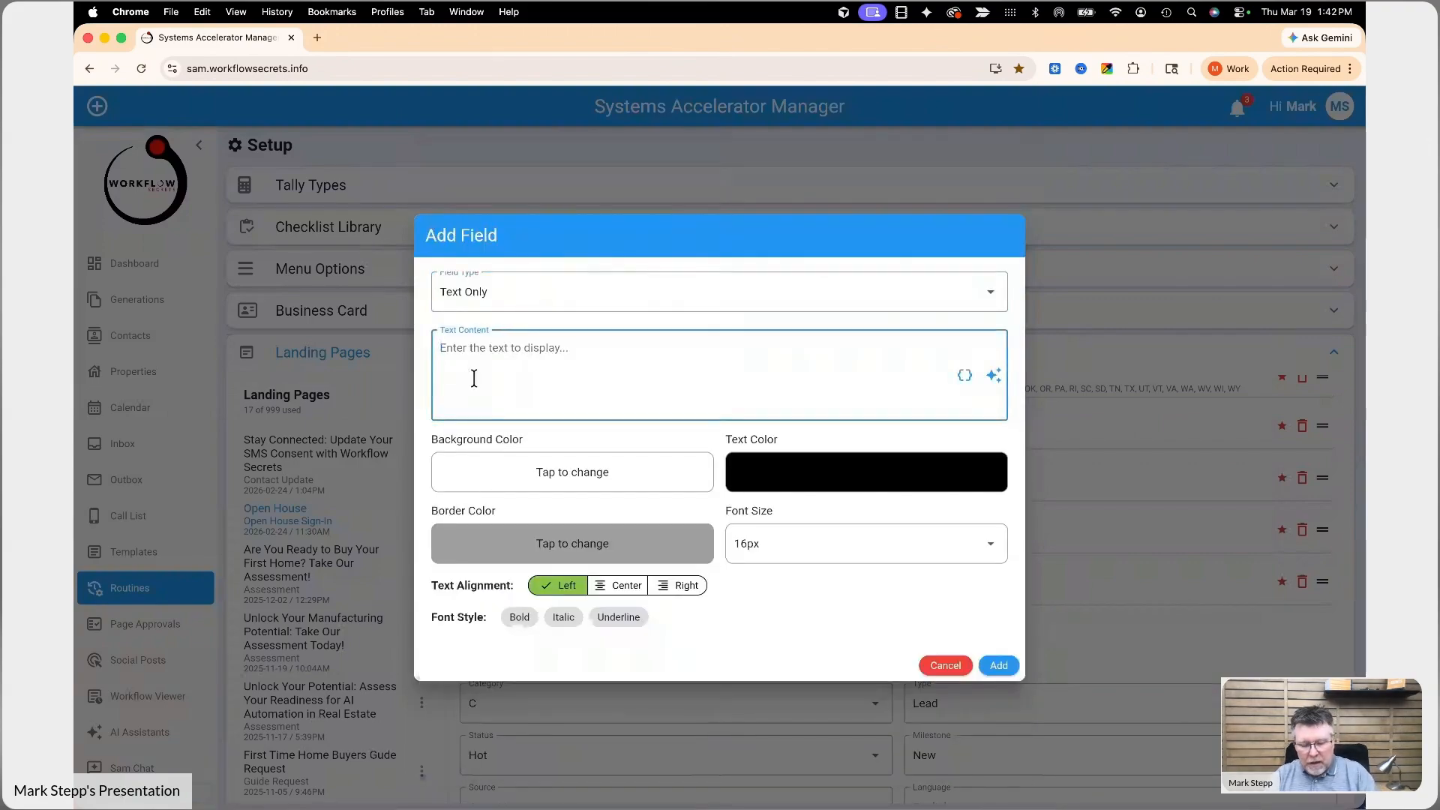
text(123 S Main STreetreet)
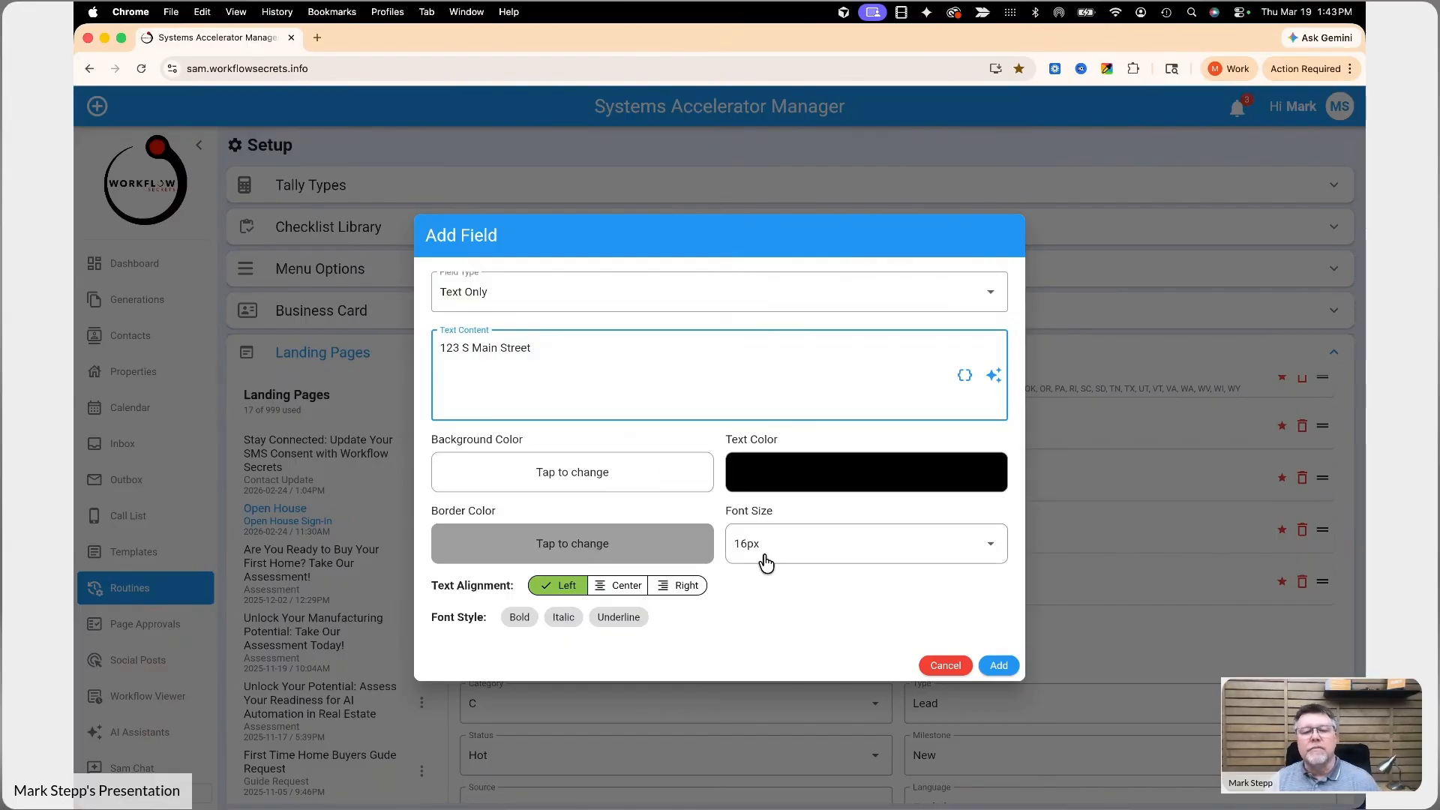
Format the address text at 20px with center alignment and add the field to the form
click(811, 548)
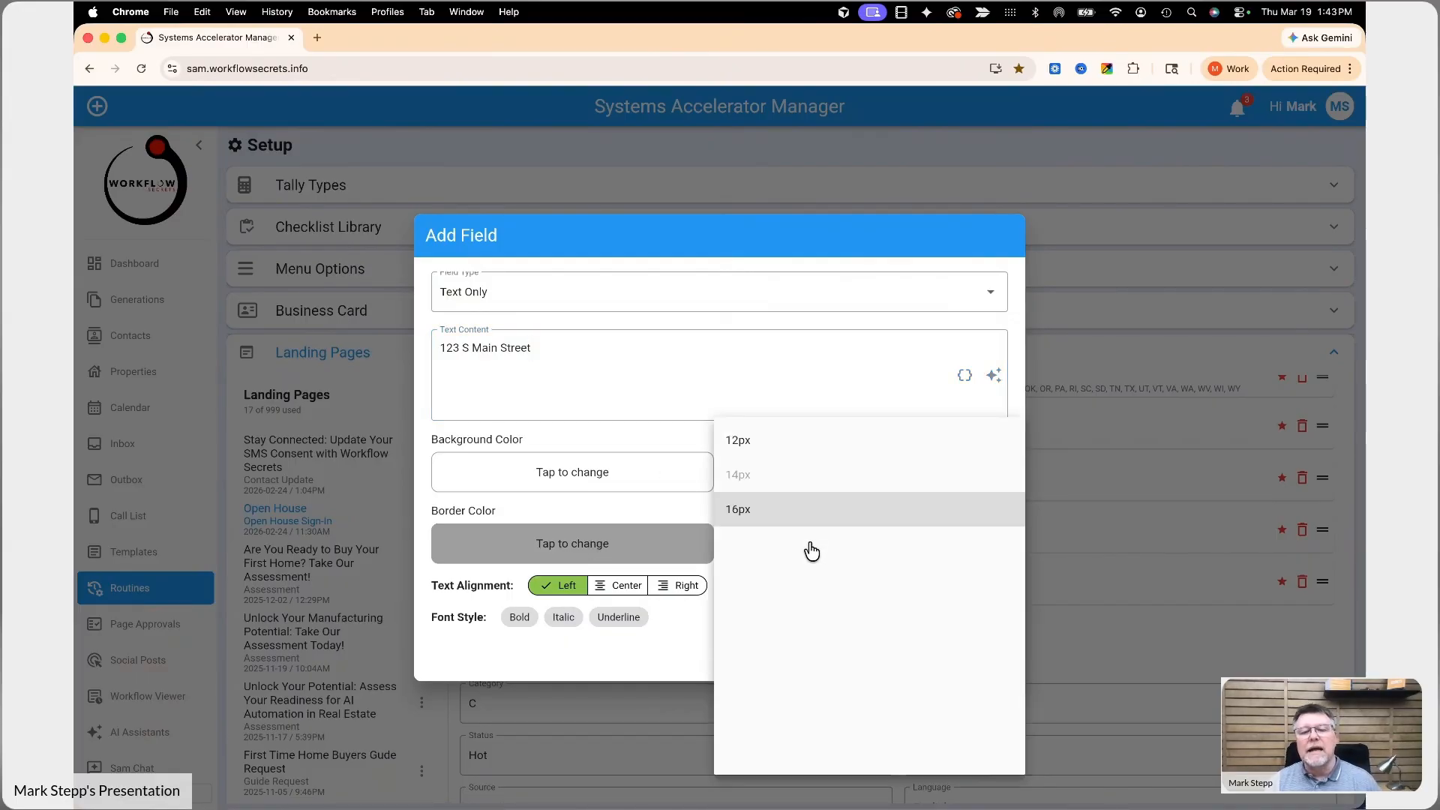
click(749, 585)
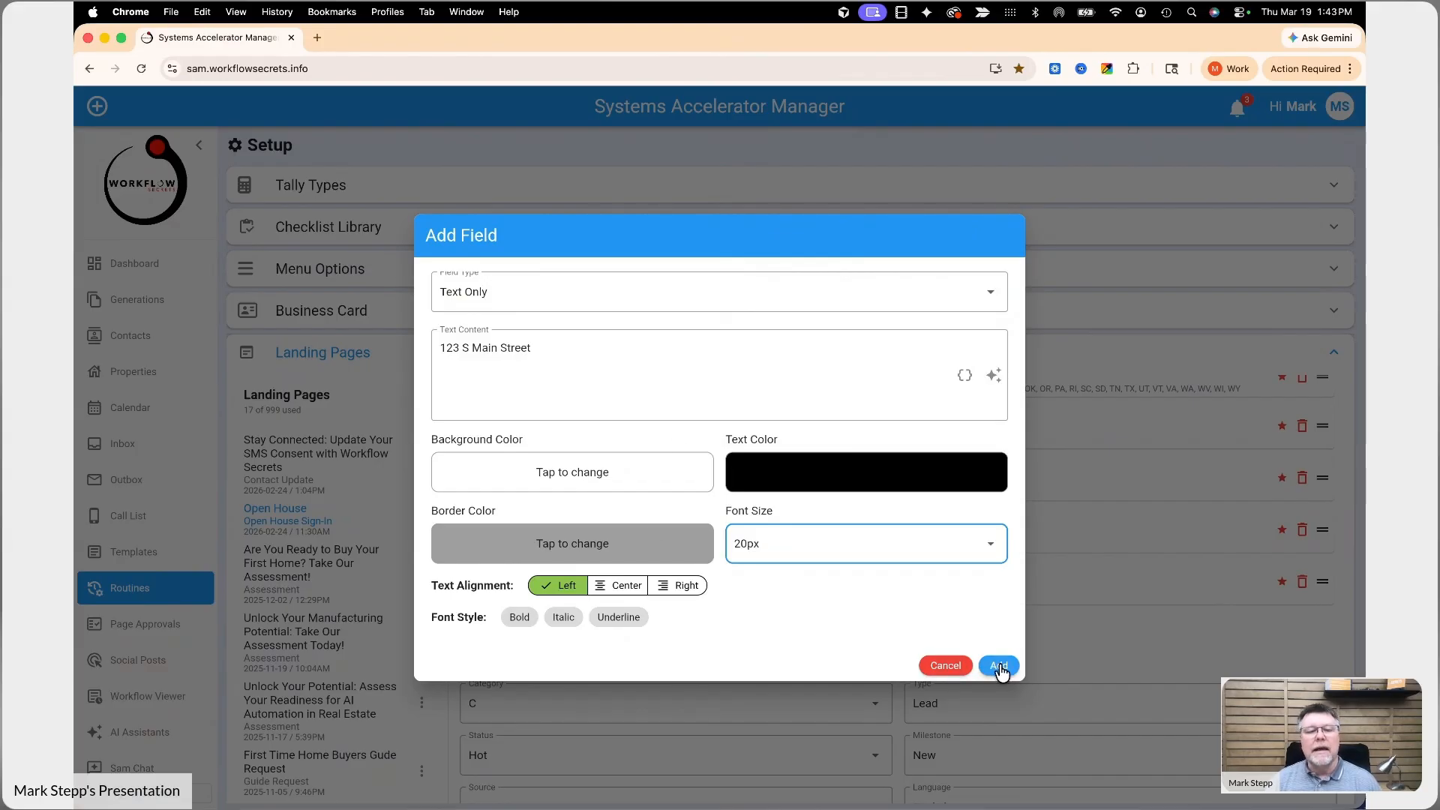
click(617, 586)
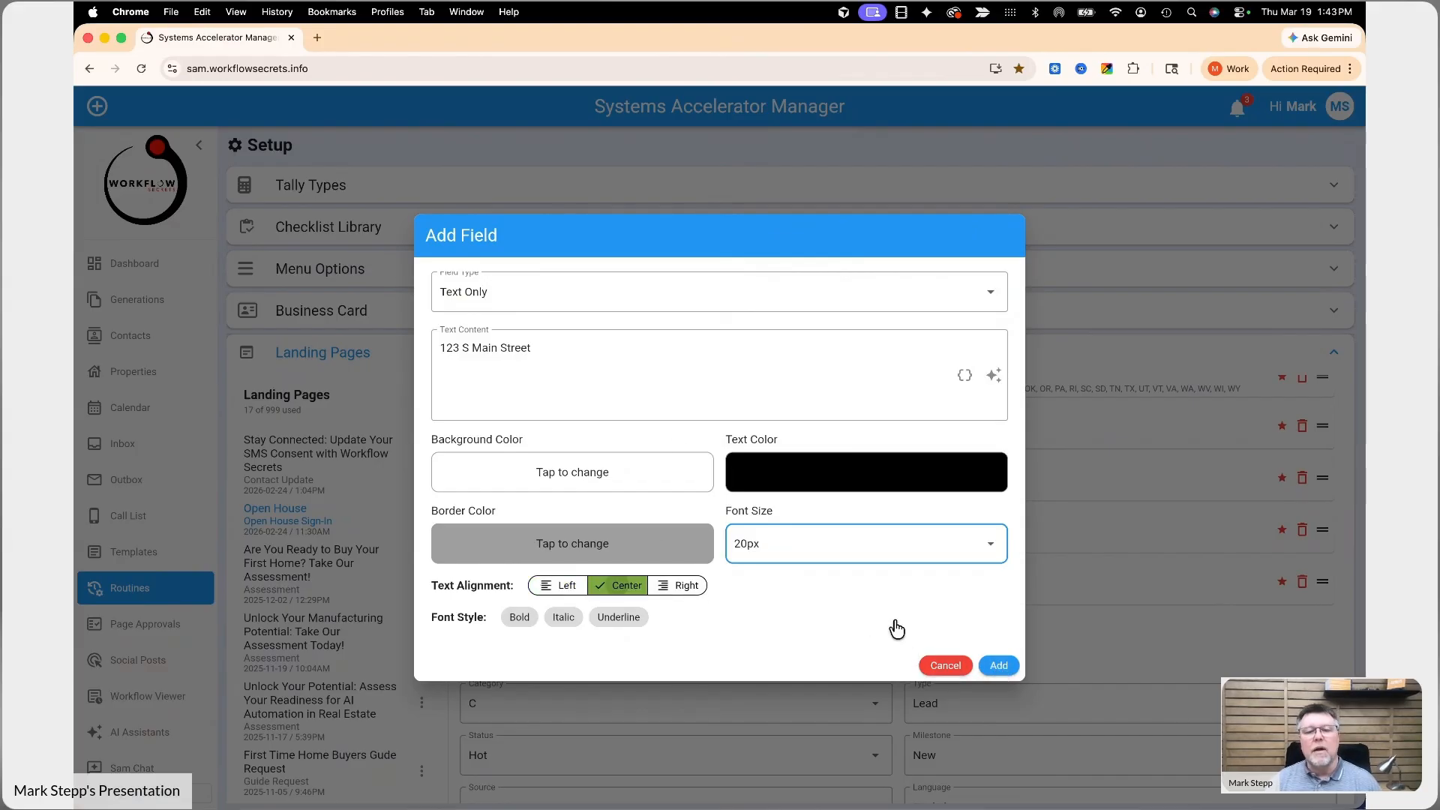
click(994, 663)
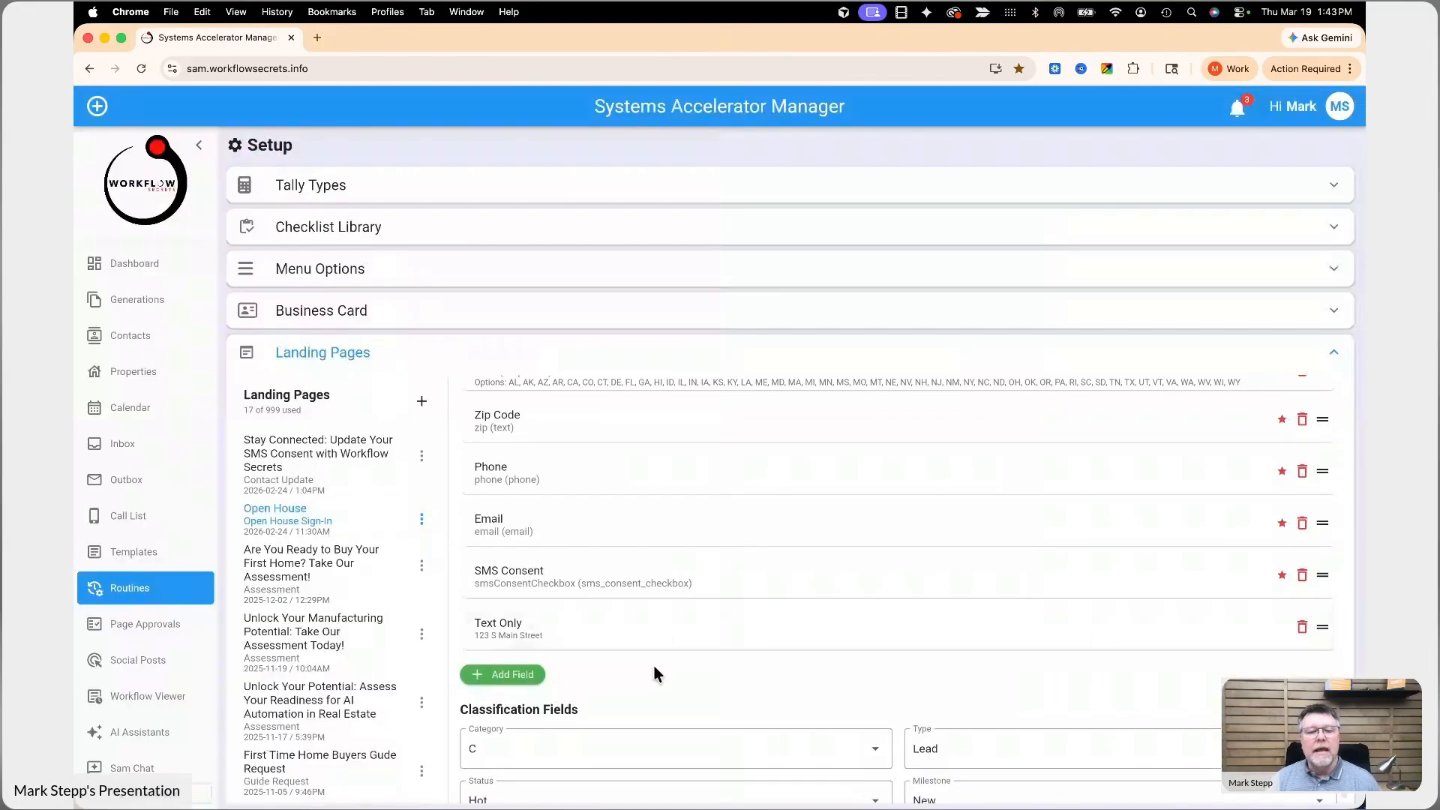
Check the settings of the new address text field and close them without making changes
click(568, 638)
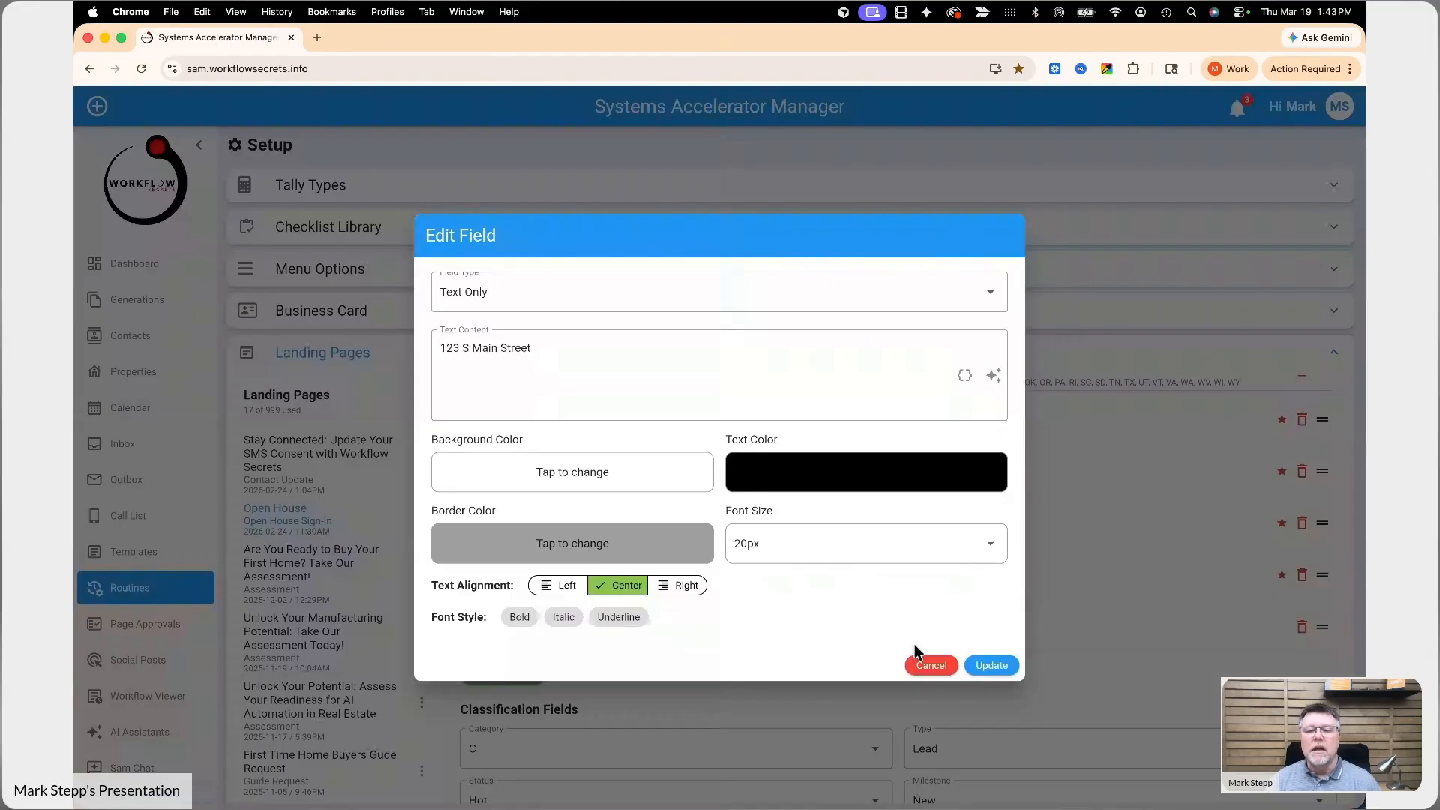
click(931, 667)
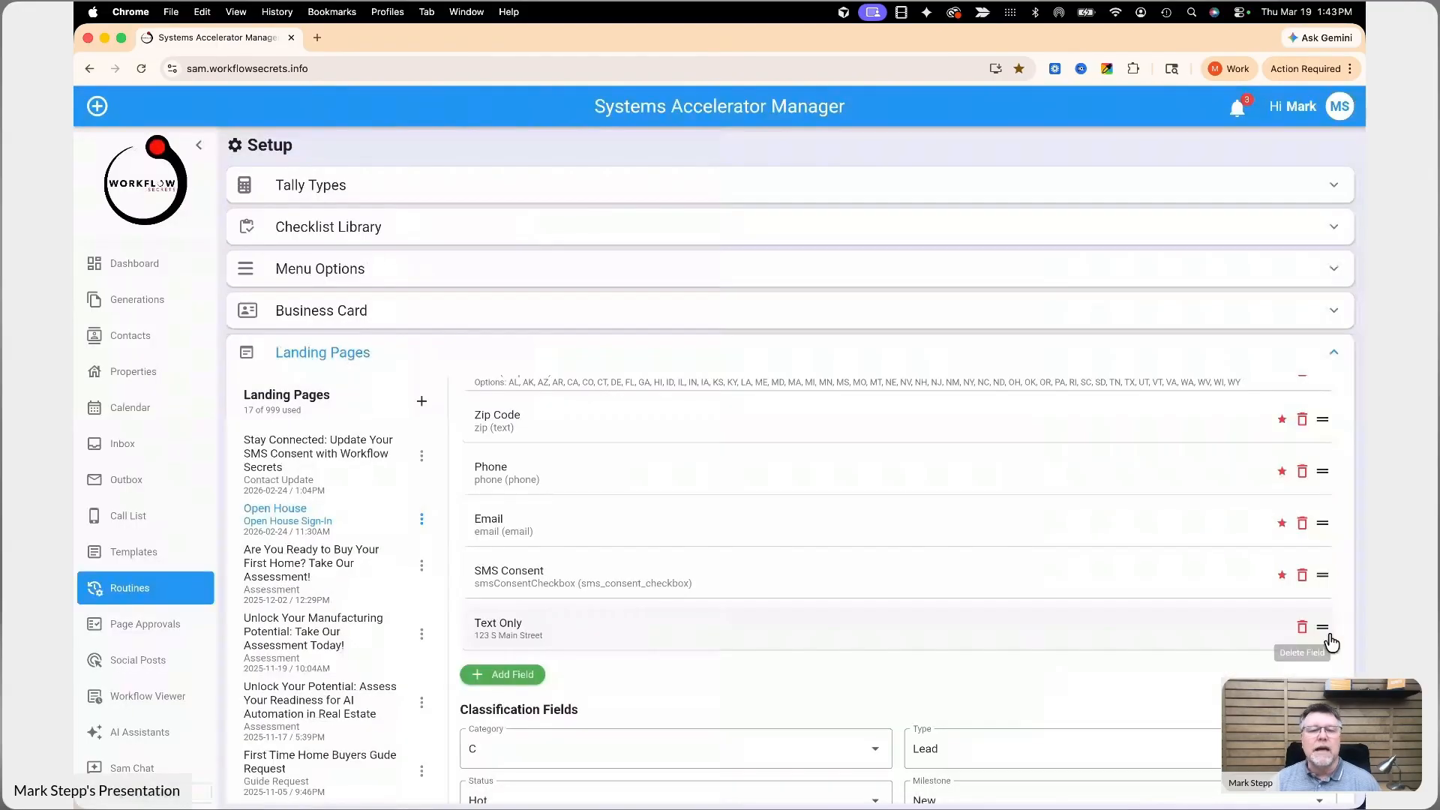
mouse_move(1332, 642)
mouse_down()
mouse_move(1312, 363)
mouse_move(1325, 643)
mouse_move(1322, 629)
mouse_up()
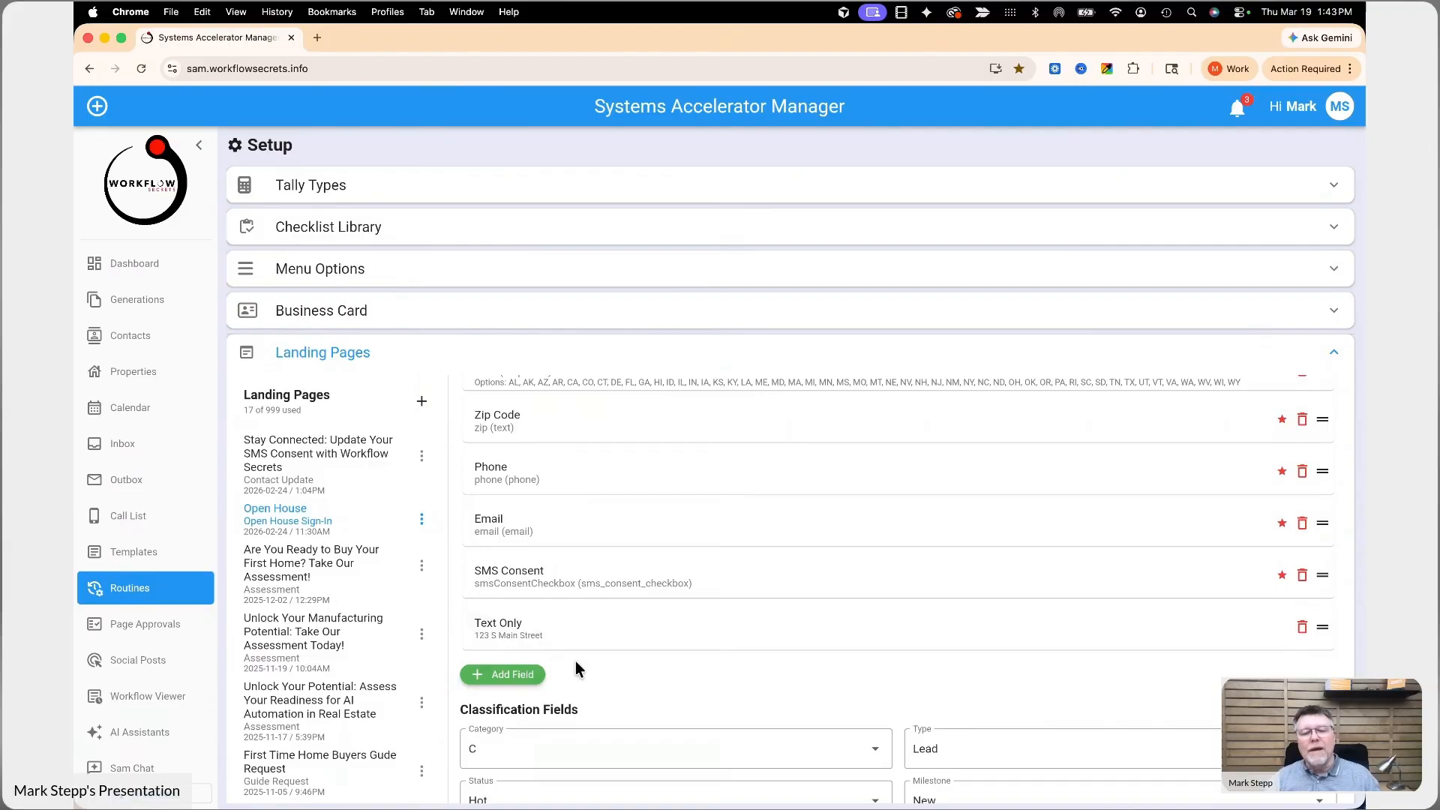
Save the Open House landing page with its added address text field
scroll(553, 665, down, 3)
scroll(639, 690, down, 10)
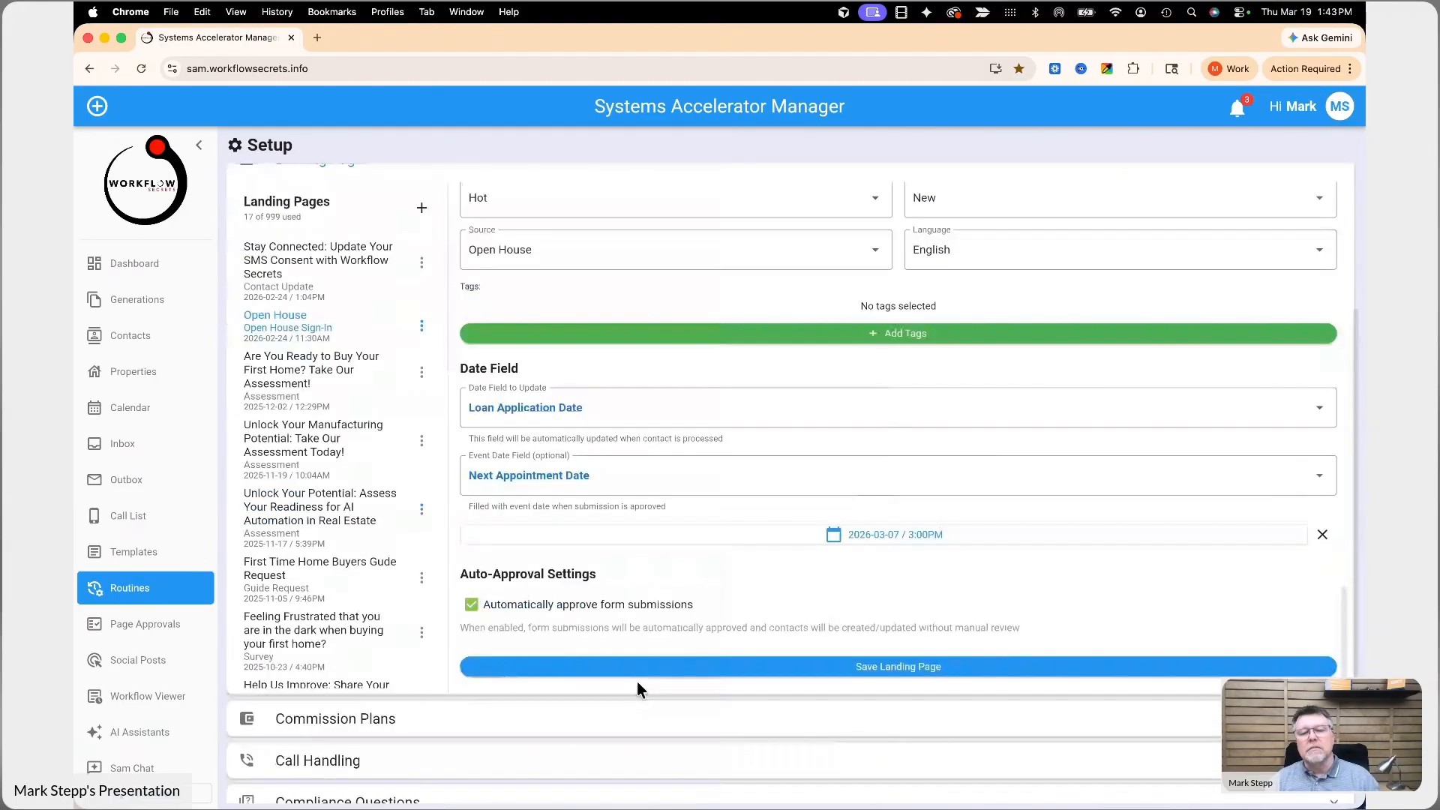
click(674, 650)
Open the saved Open House landing page in a new tab through its Share & Preview option
scroll(686, 645, up, 2)
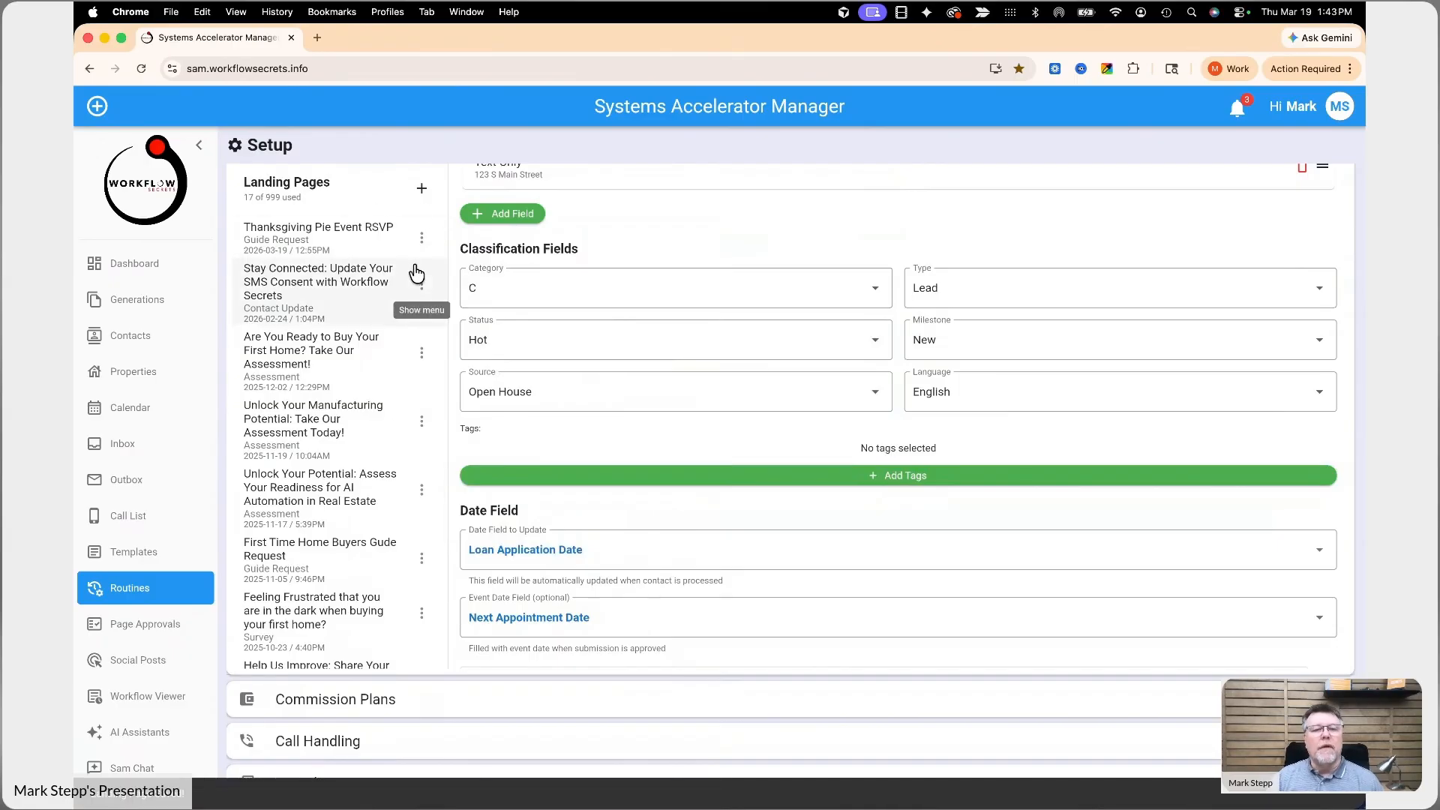
scroll(416, 274, up, 3)
click(421, 448)
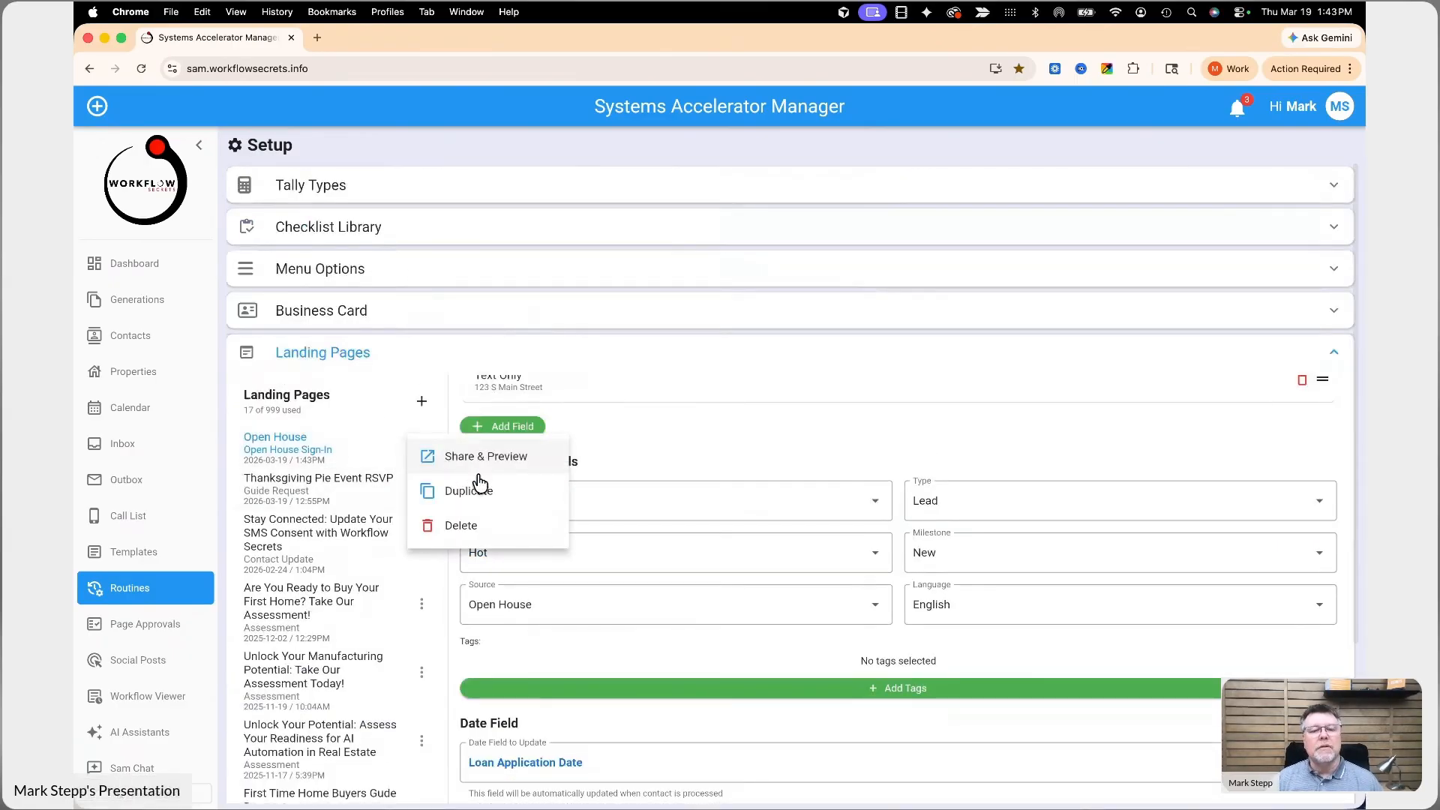
click(475, 438)
click(631, 565)
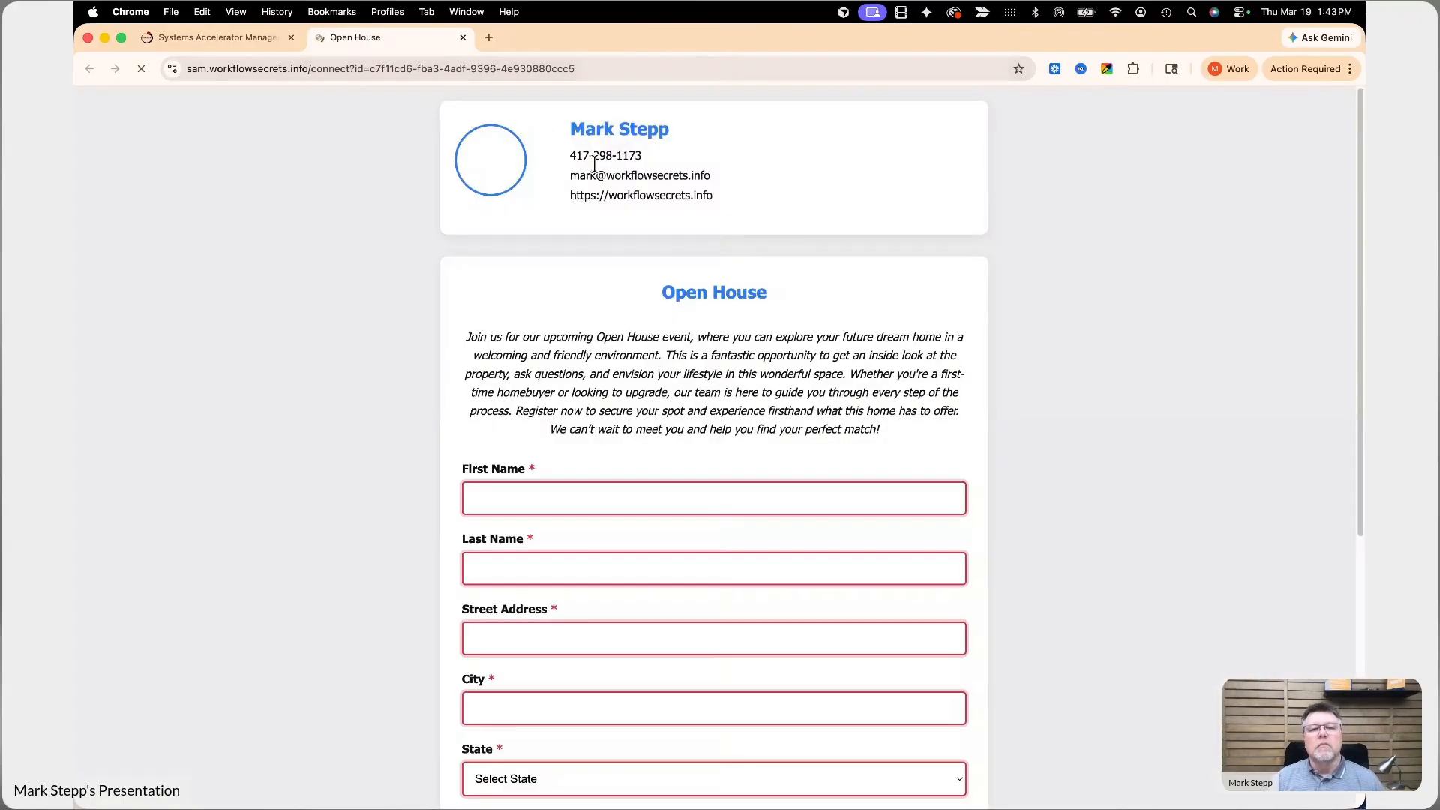
Examine the previewed Open House sign-in form, including its description, required fields and the address text above Submit
scroll(713, 450, down, 6)
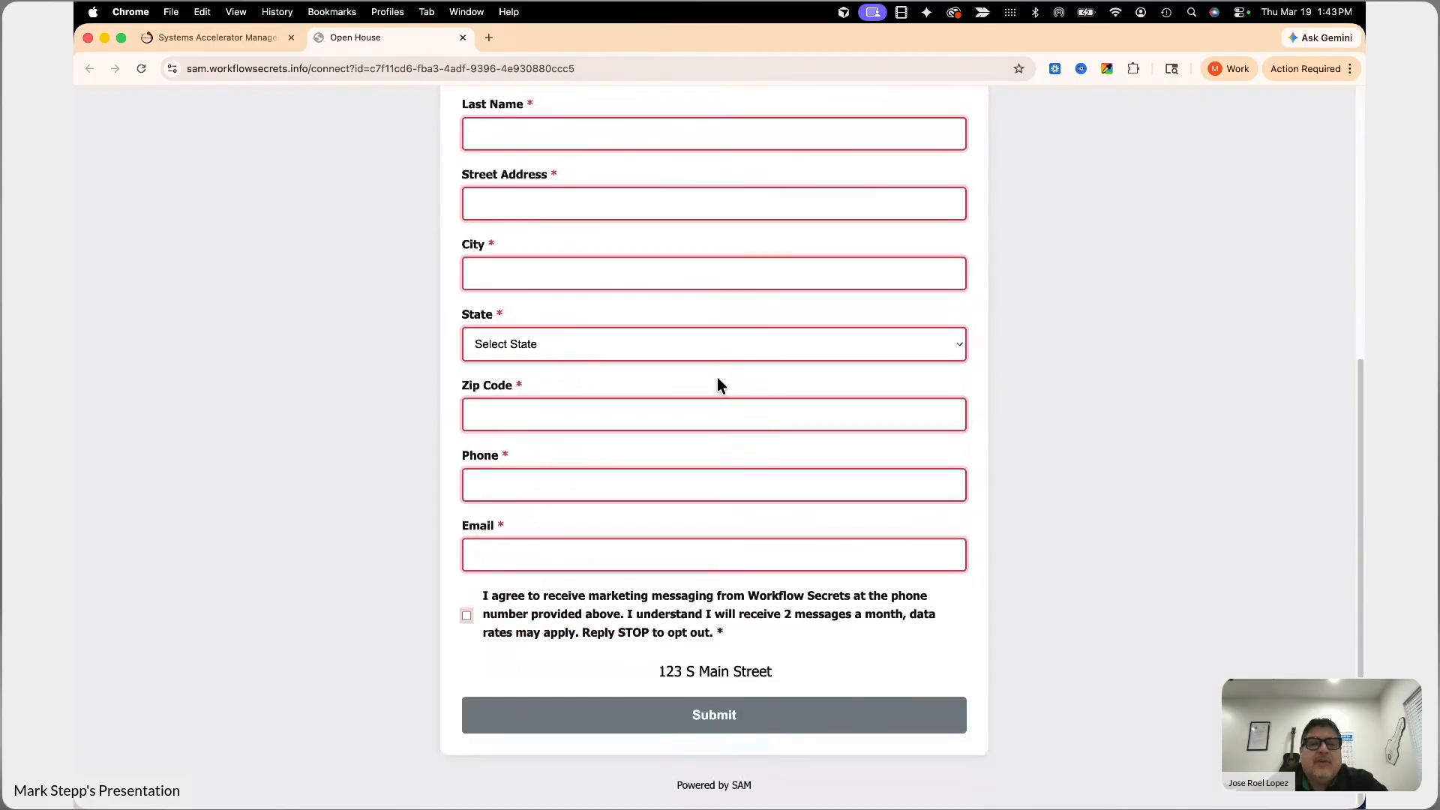
drag(773, 674, 643, 678)
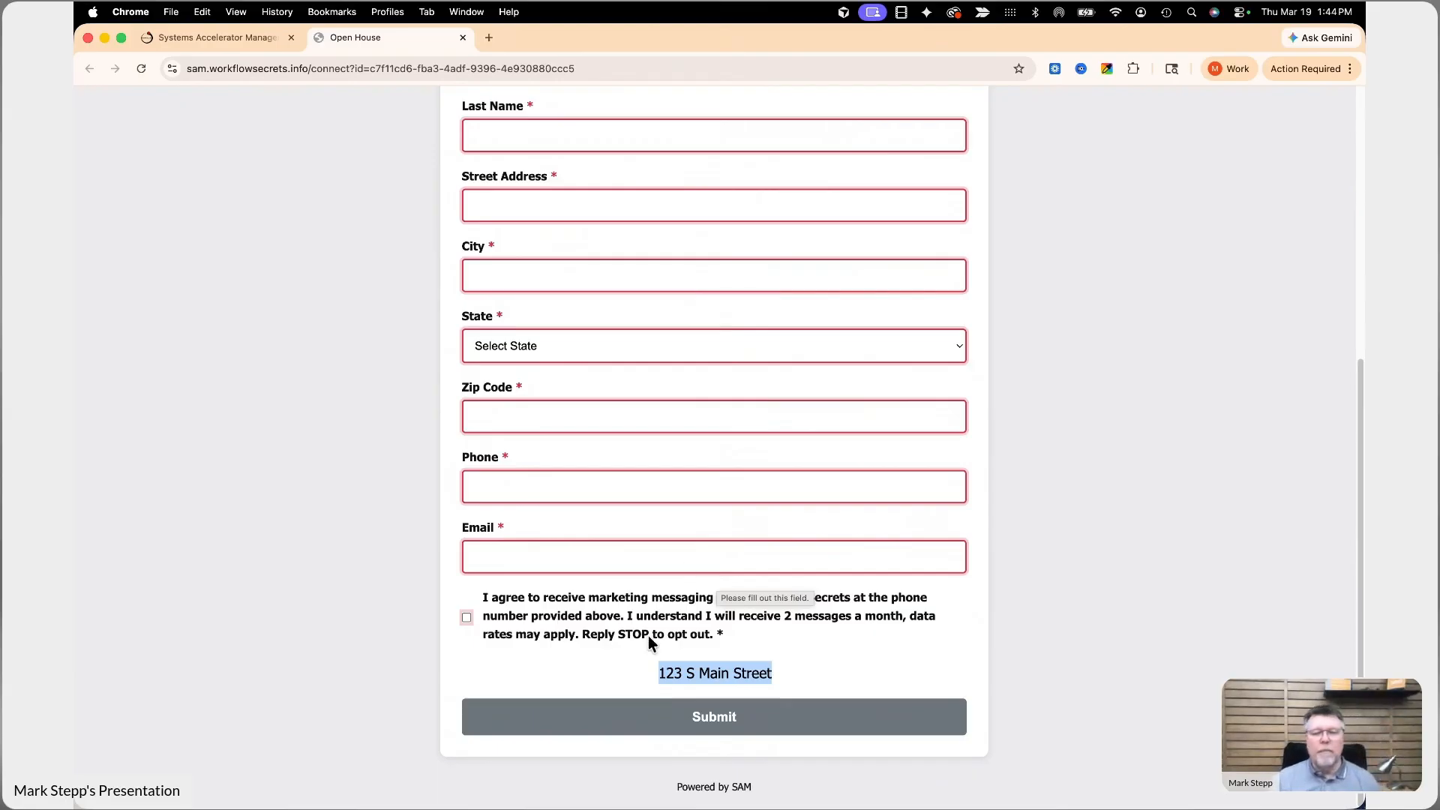
click(755, 674)
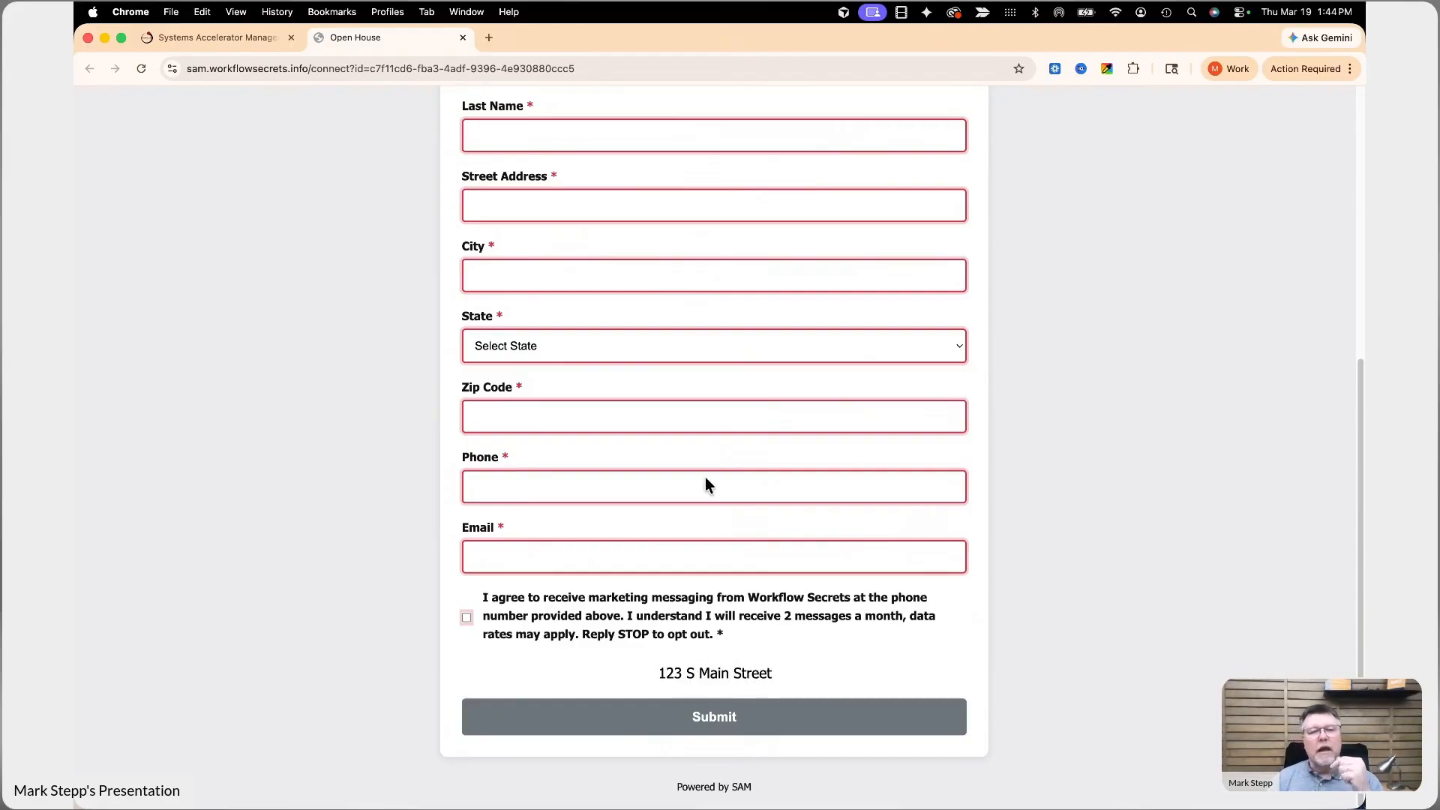
scroll(714, 288, up, 5)
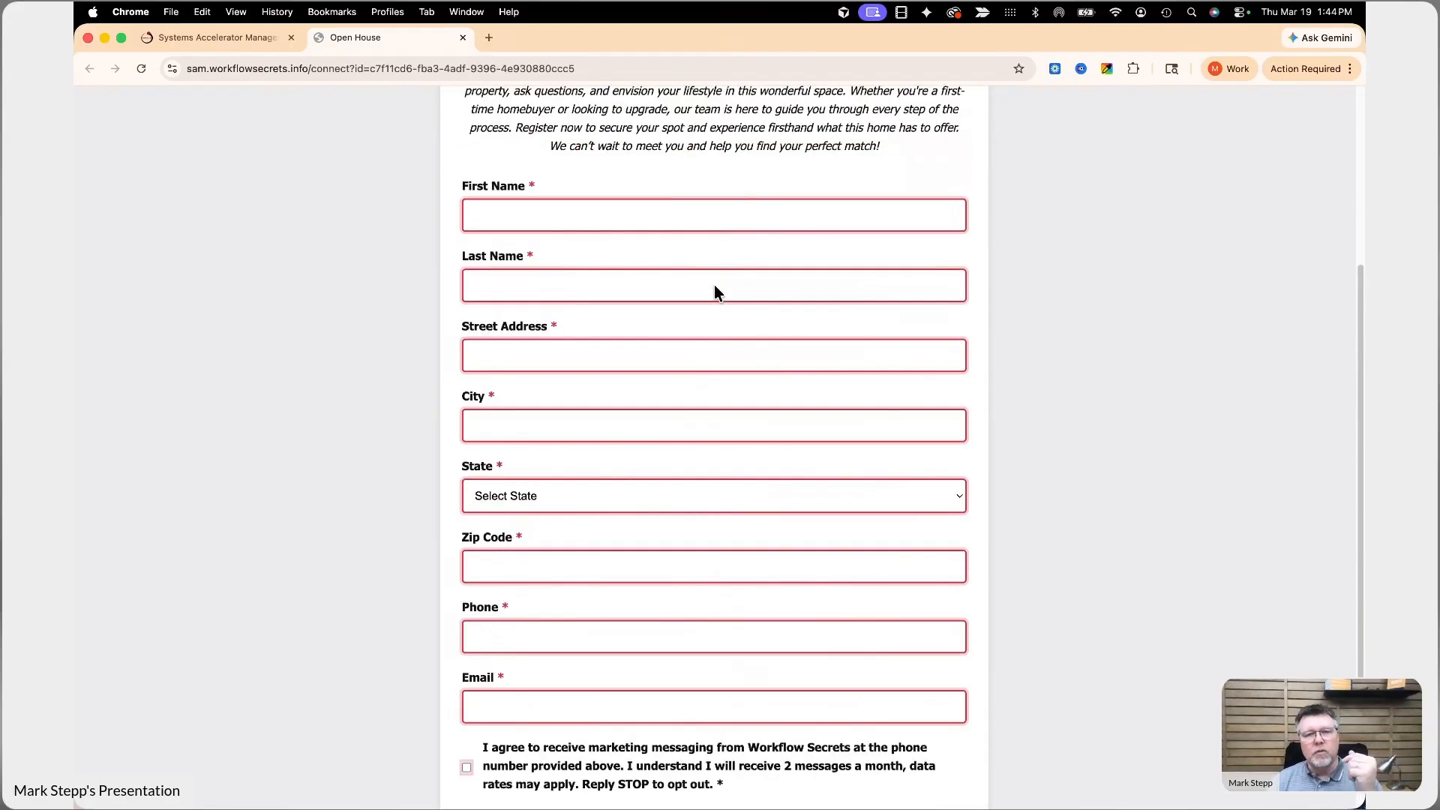
scroll(714, 291, up, 1)
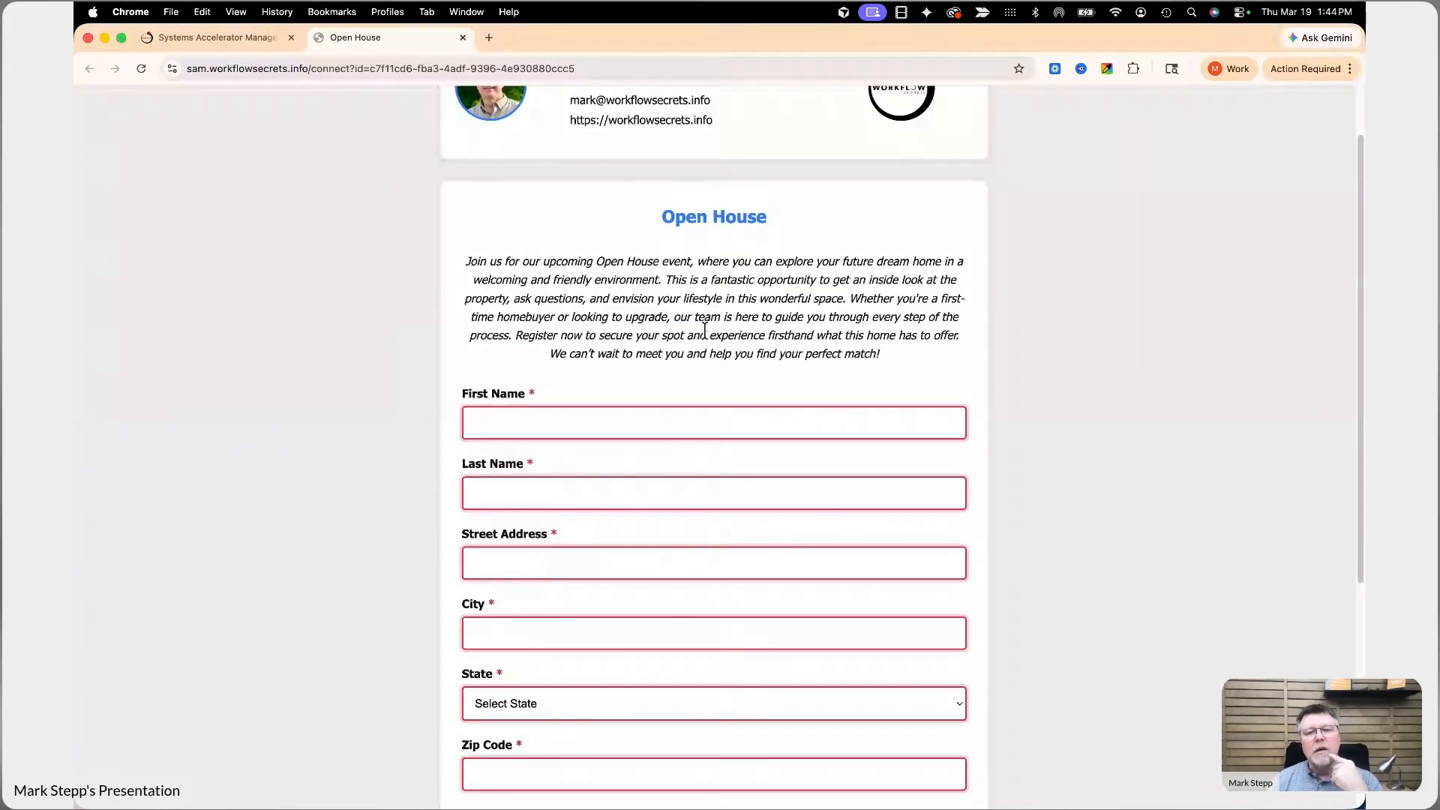
scroll(710, 339, down, 1)
scroll(711, 340, down, 5)
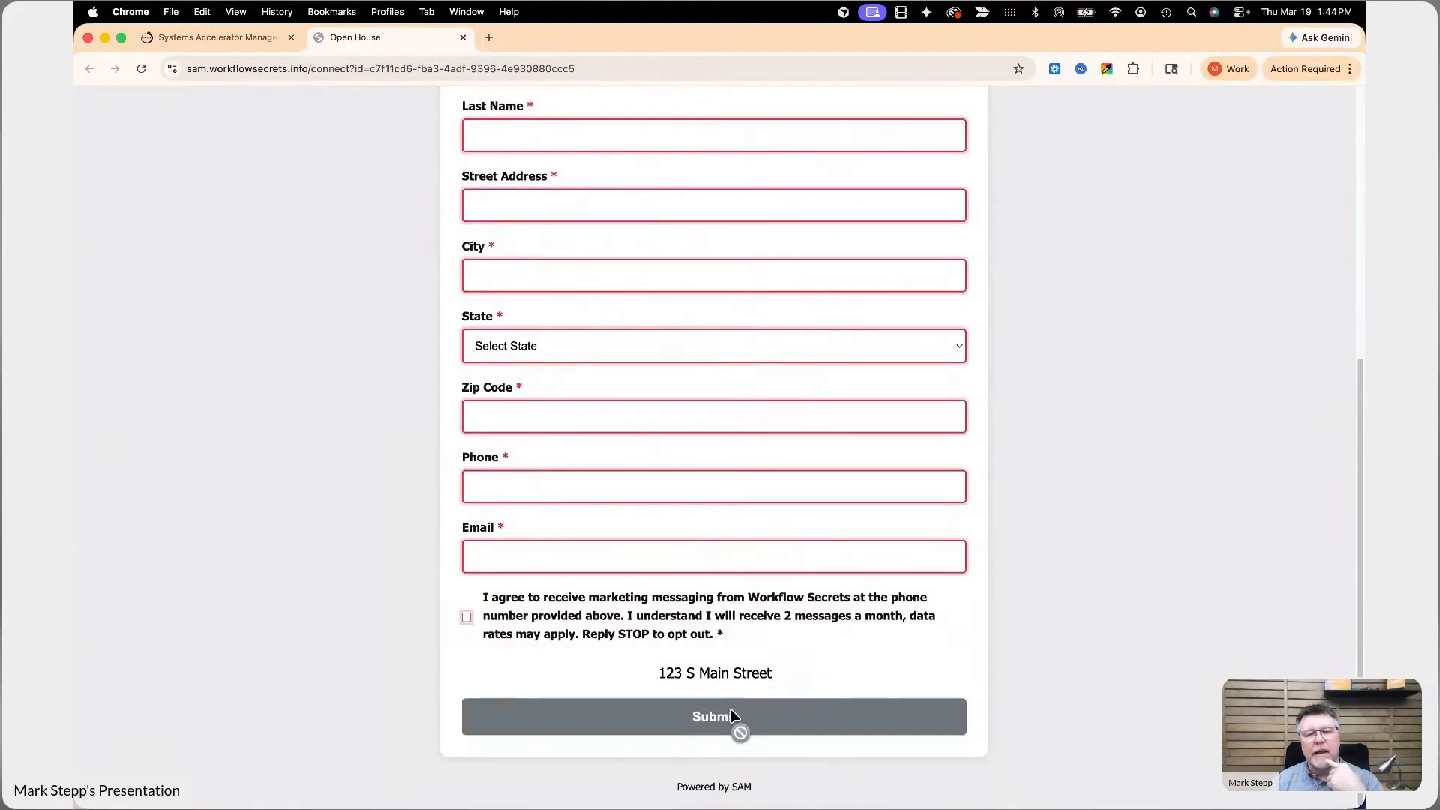
Return to the Open House landing page's settings and set its Date Field to Update to Open House Registration Date
click(215, 43)
scroll(710, 636, down, 3)
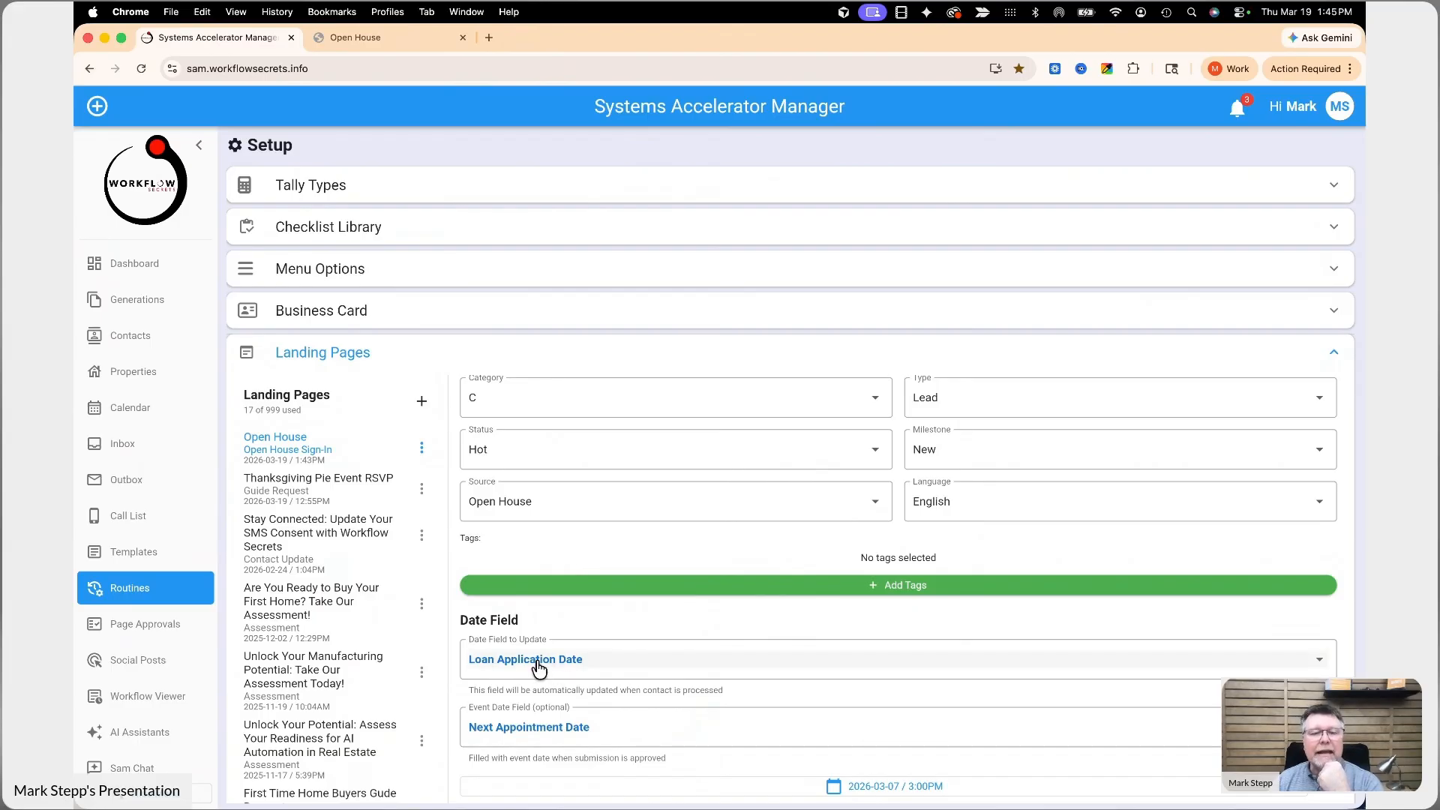
scroll(544, 665, down, 2)
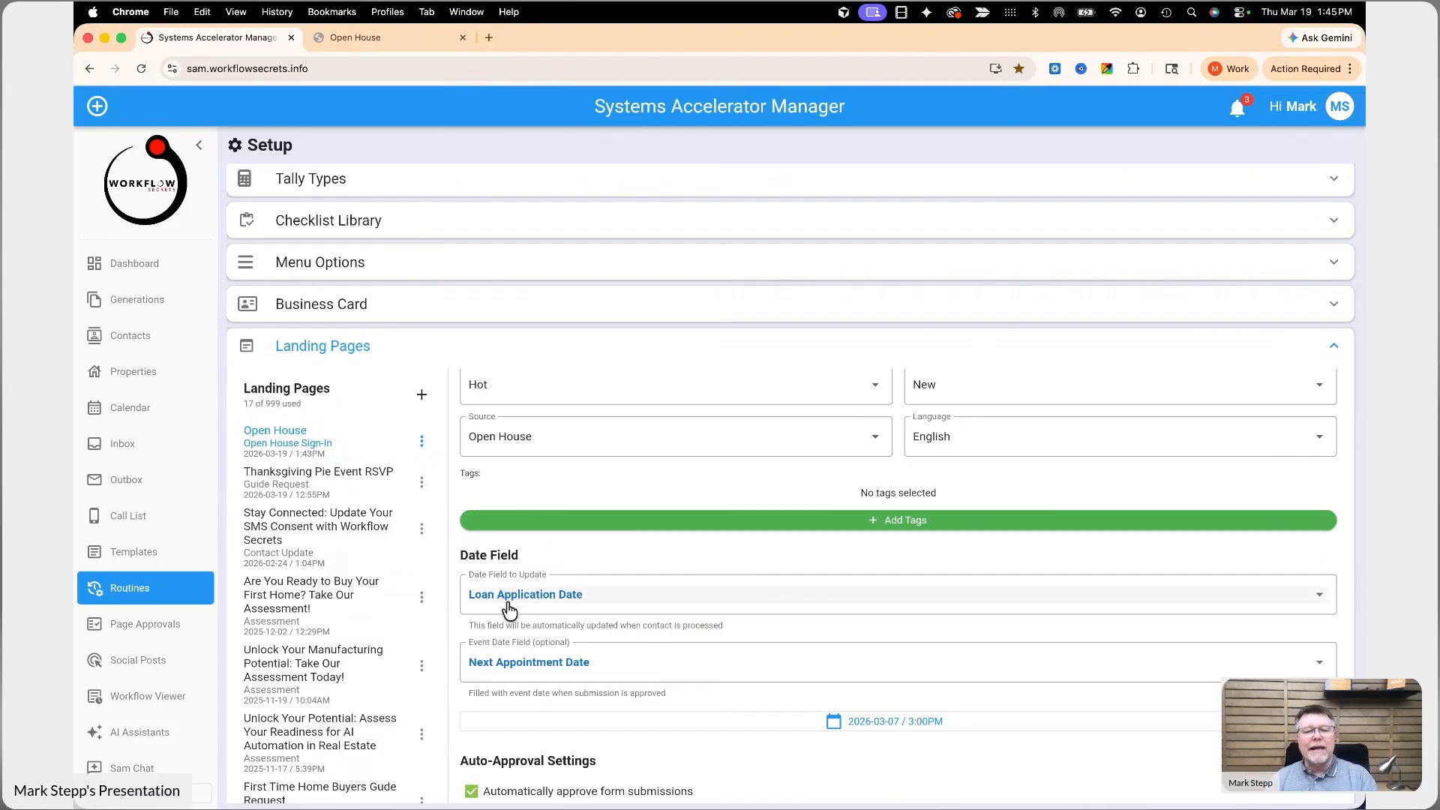
click(551, 606)
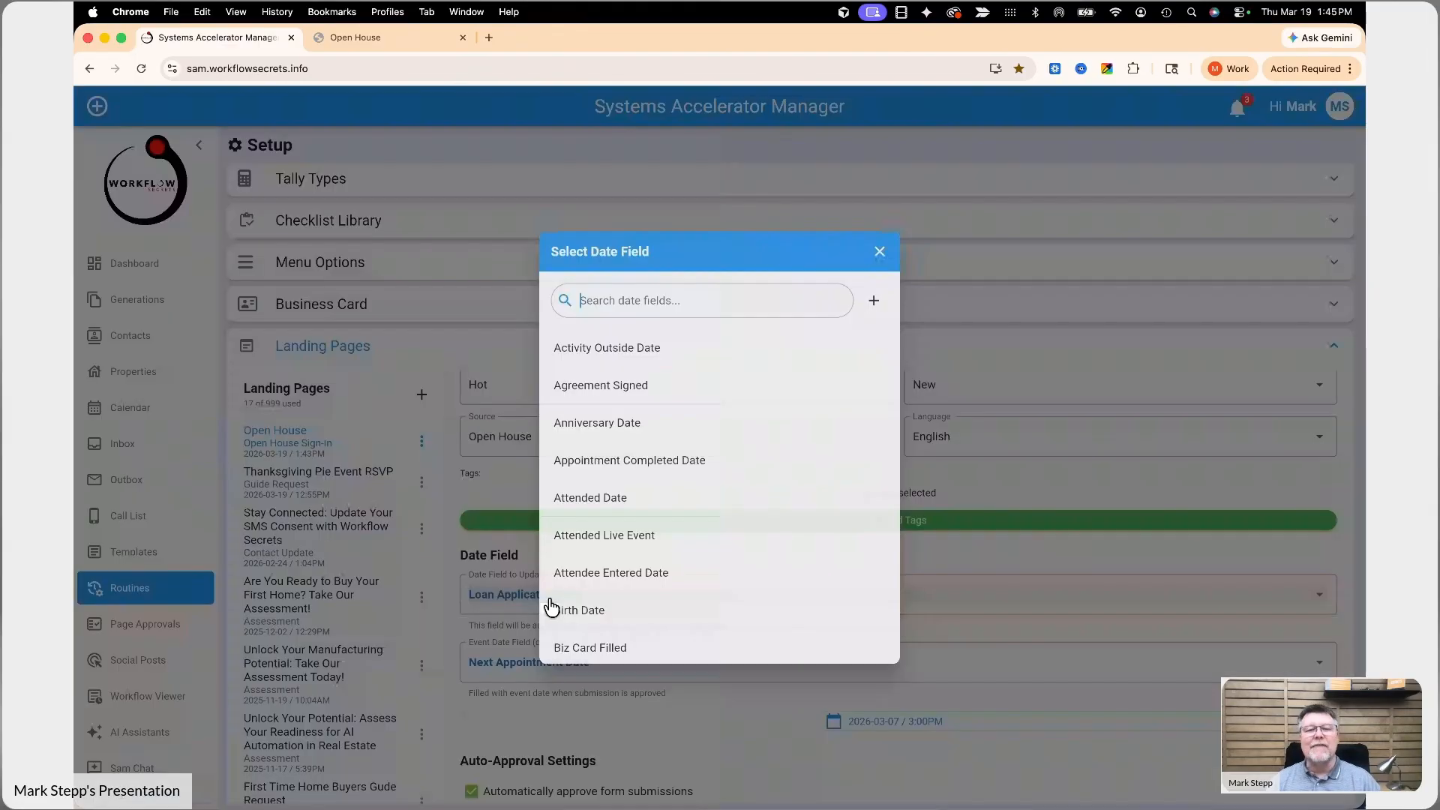
text(open)
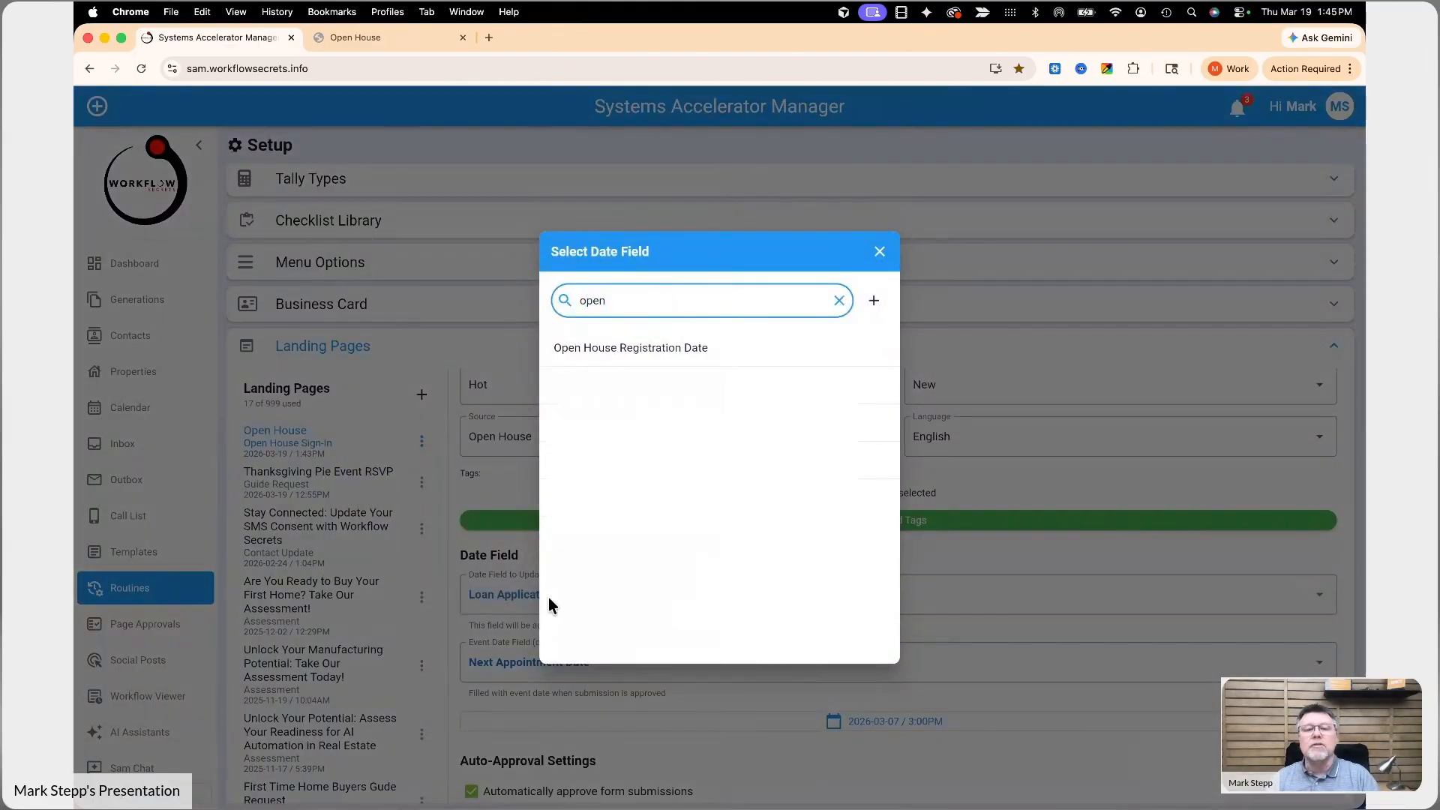
click(647, 352)
Search the date fields offered for the optional Event Date Field for "open", and clear the search
scroll(653, 720, down, 5)
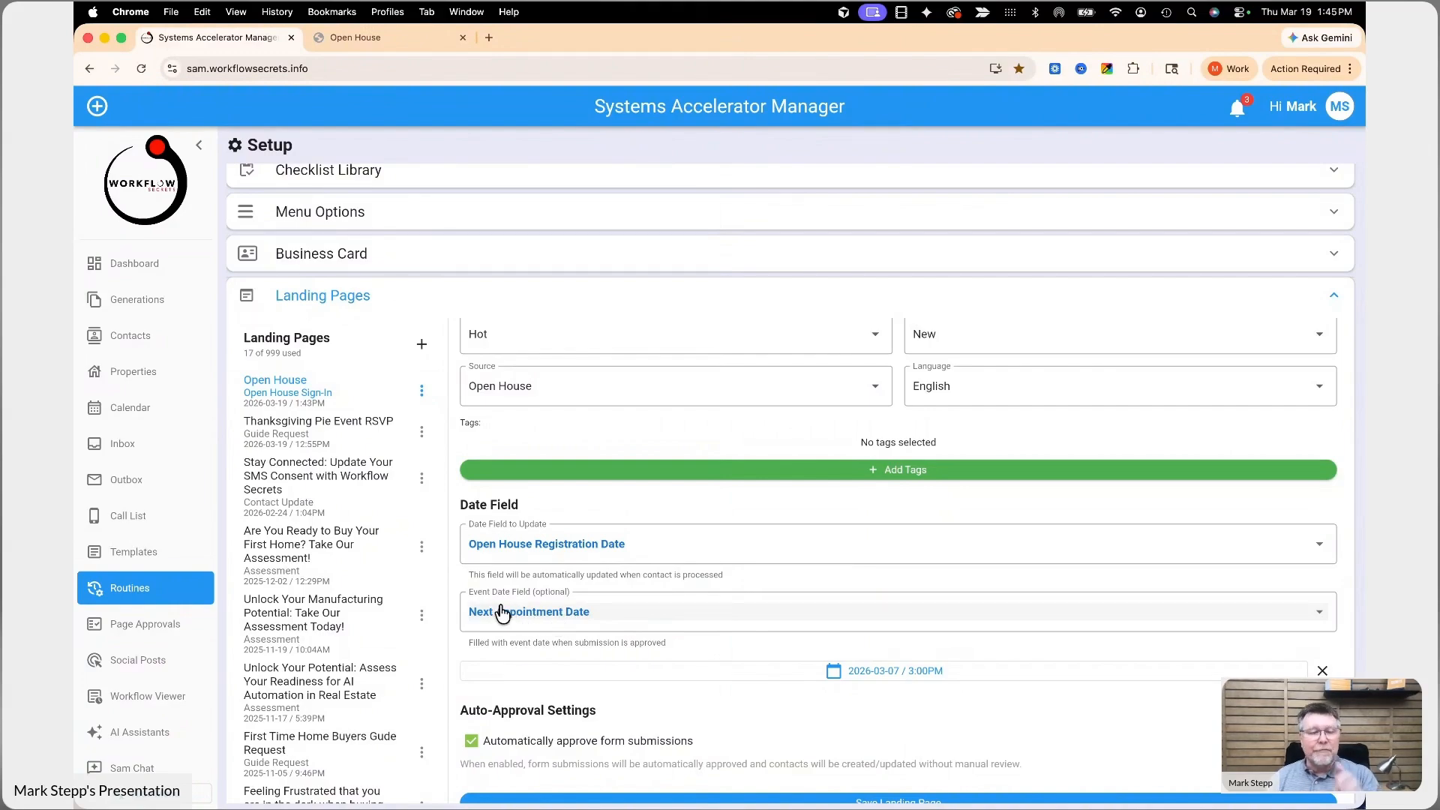
click(666, 620)
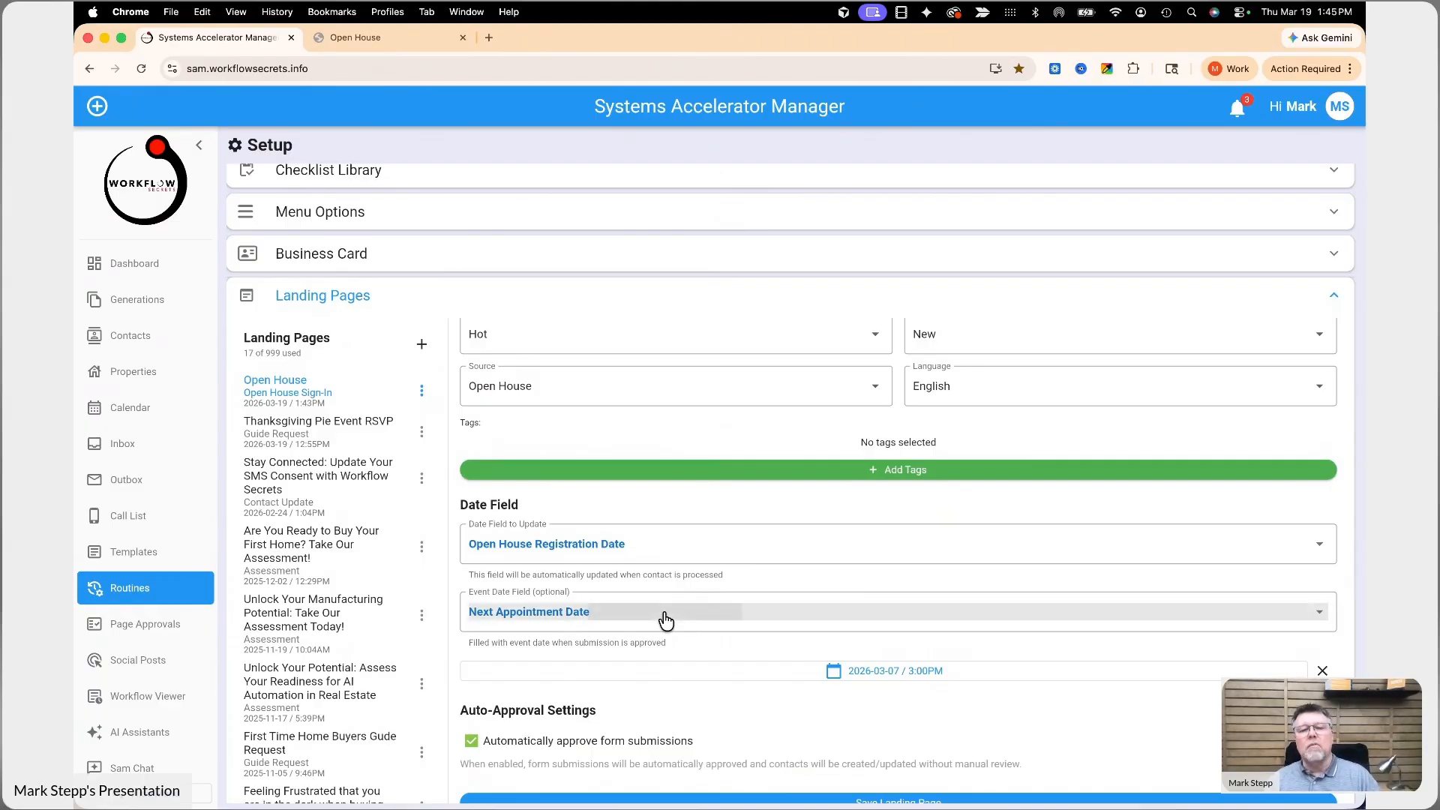
text(open)
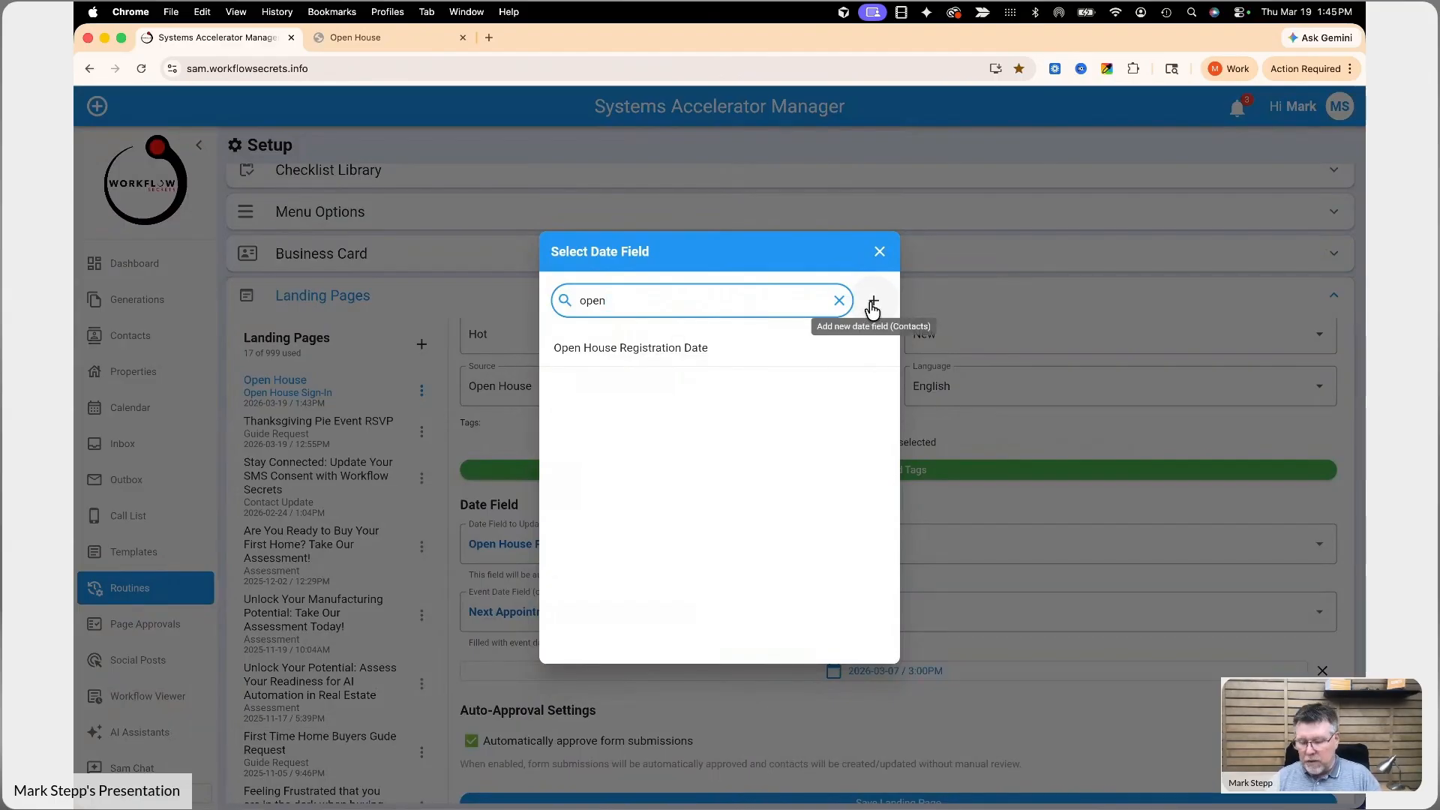
key(BackSpace)
key(BackSpace)
key(BackSpace)
key(BackSpace)
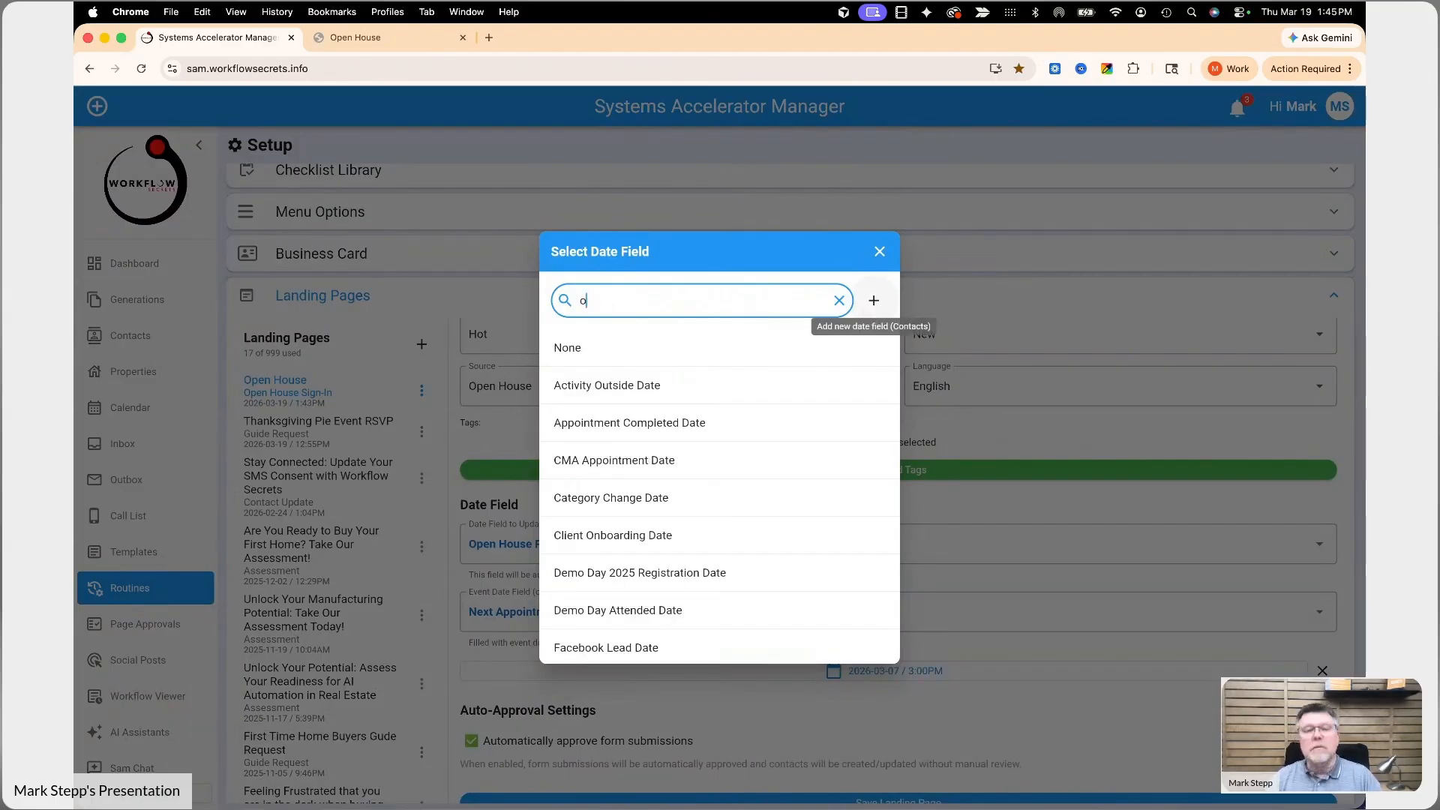
Create and save a new contact date field titled "Open House Date" with the DateTime type
click(873, 301)
click(690, 369)
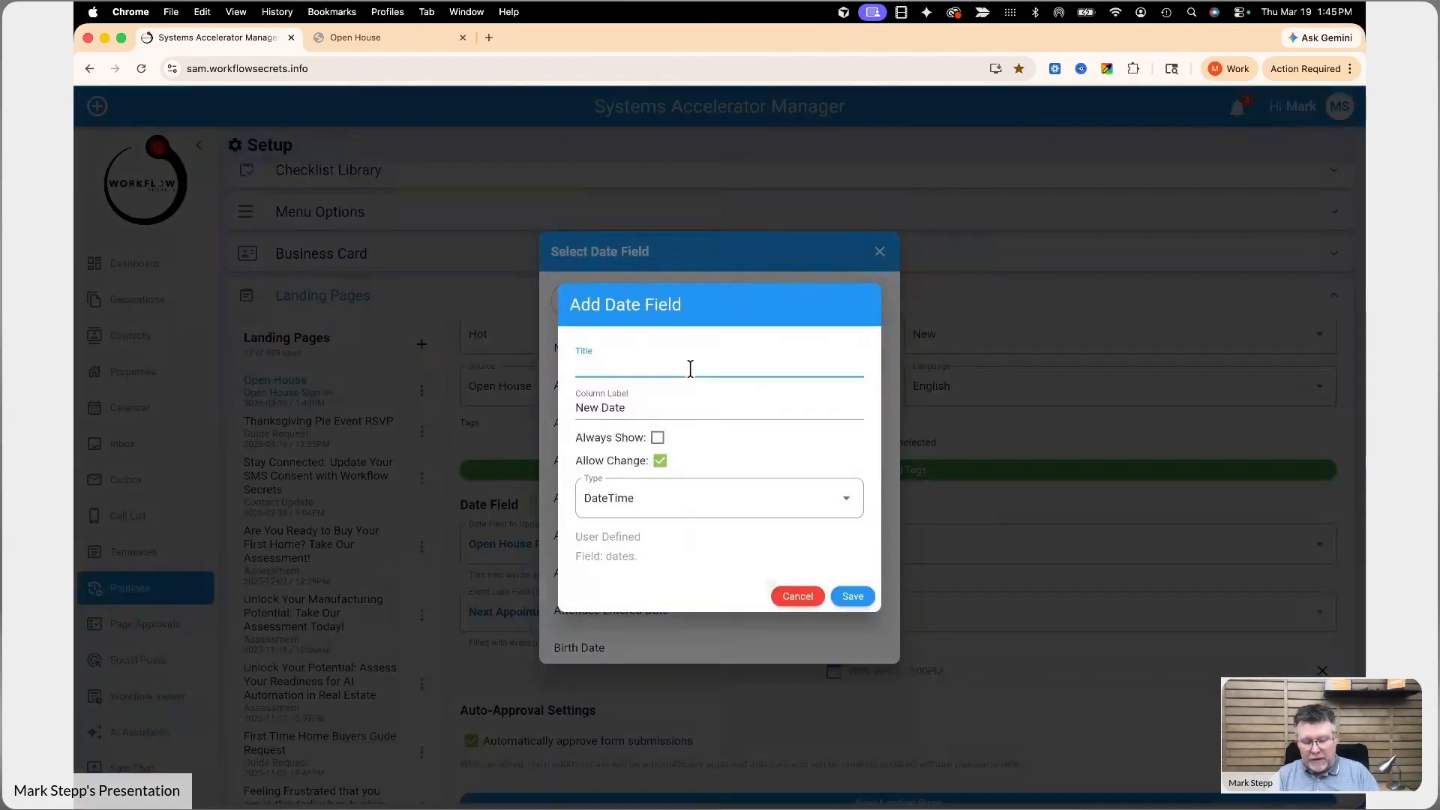
text(Ope)
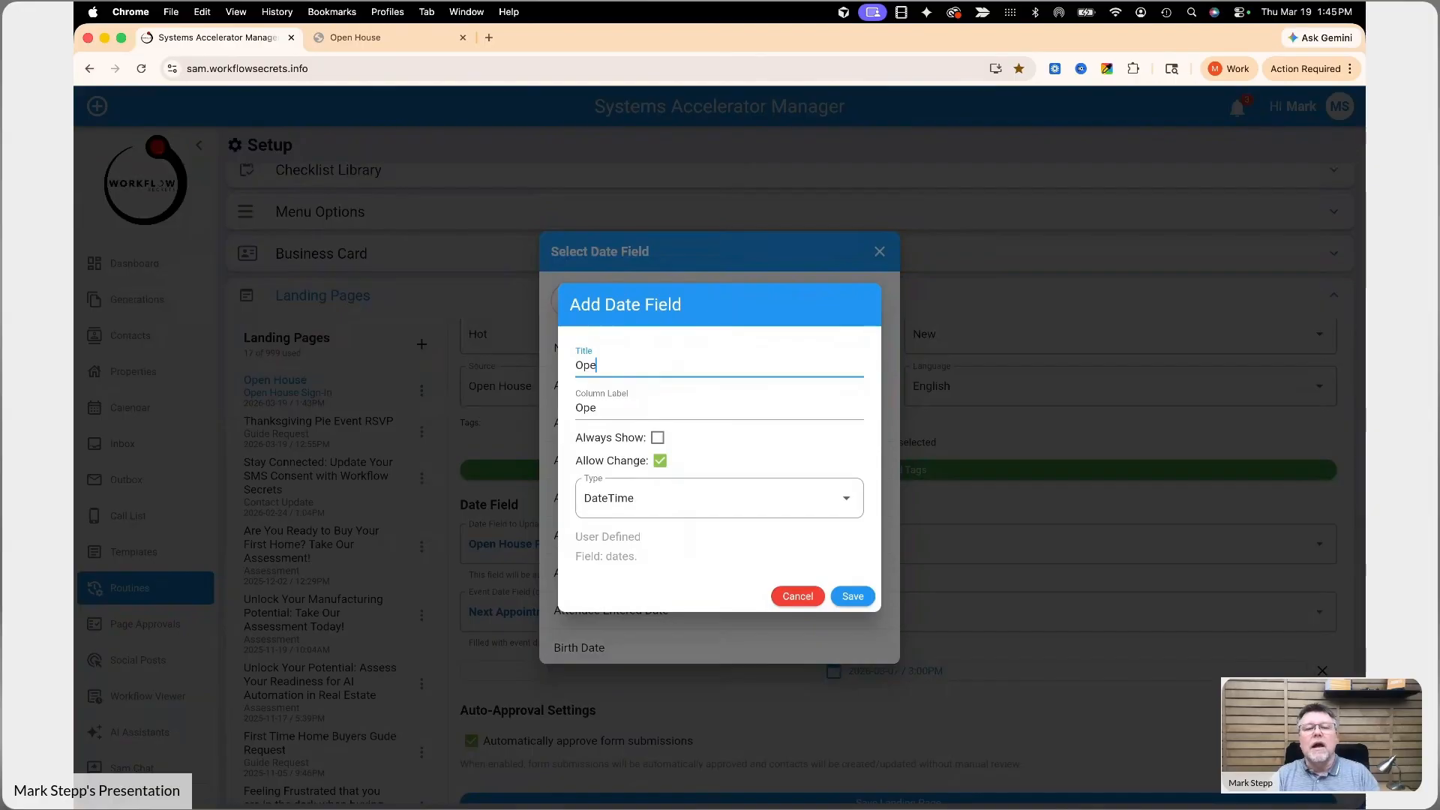
text(n House Date)
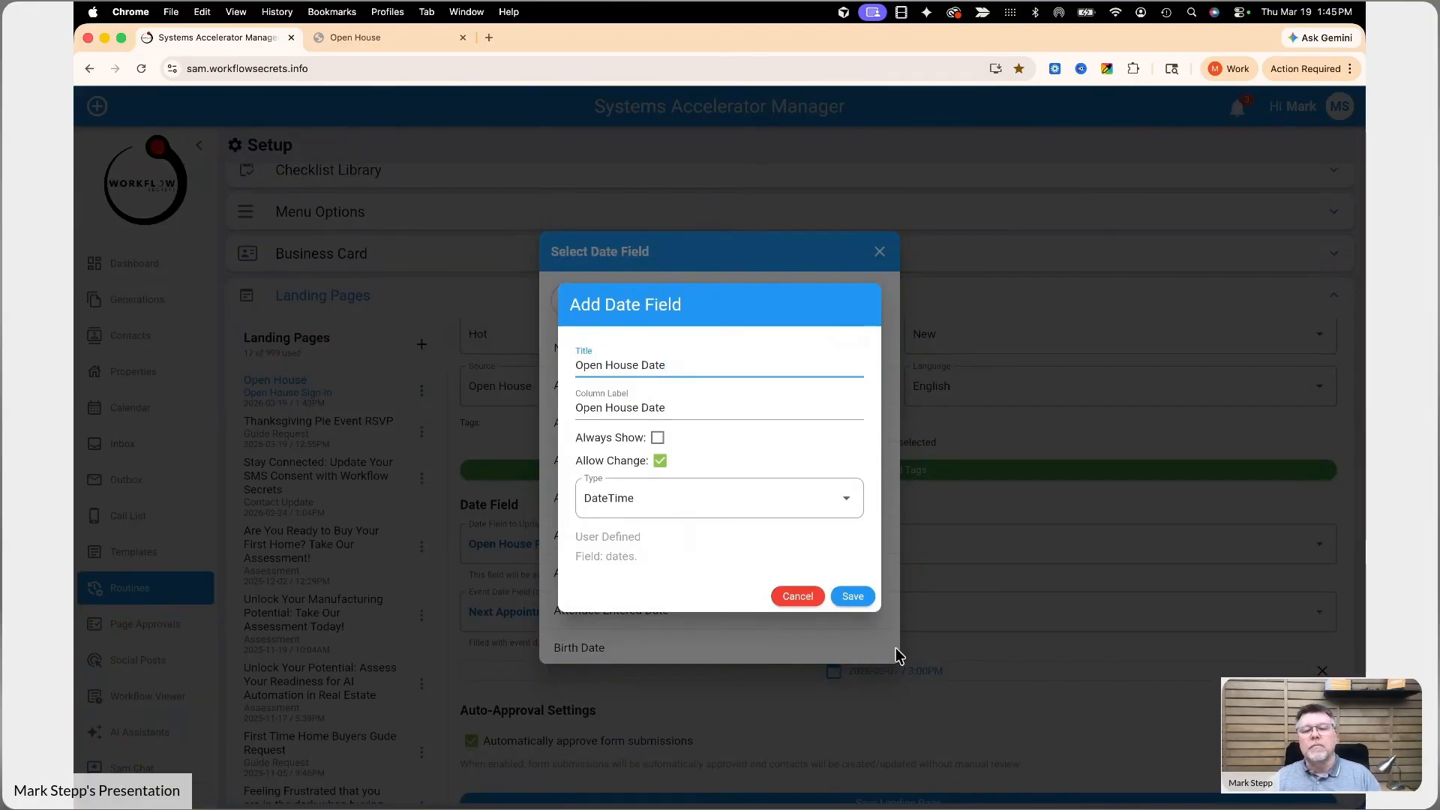
click(866, 604)
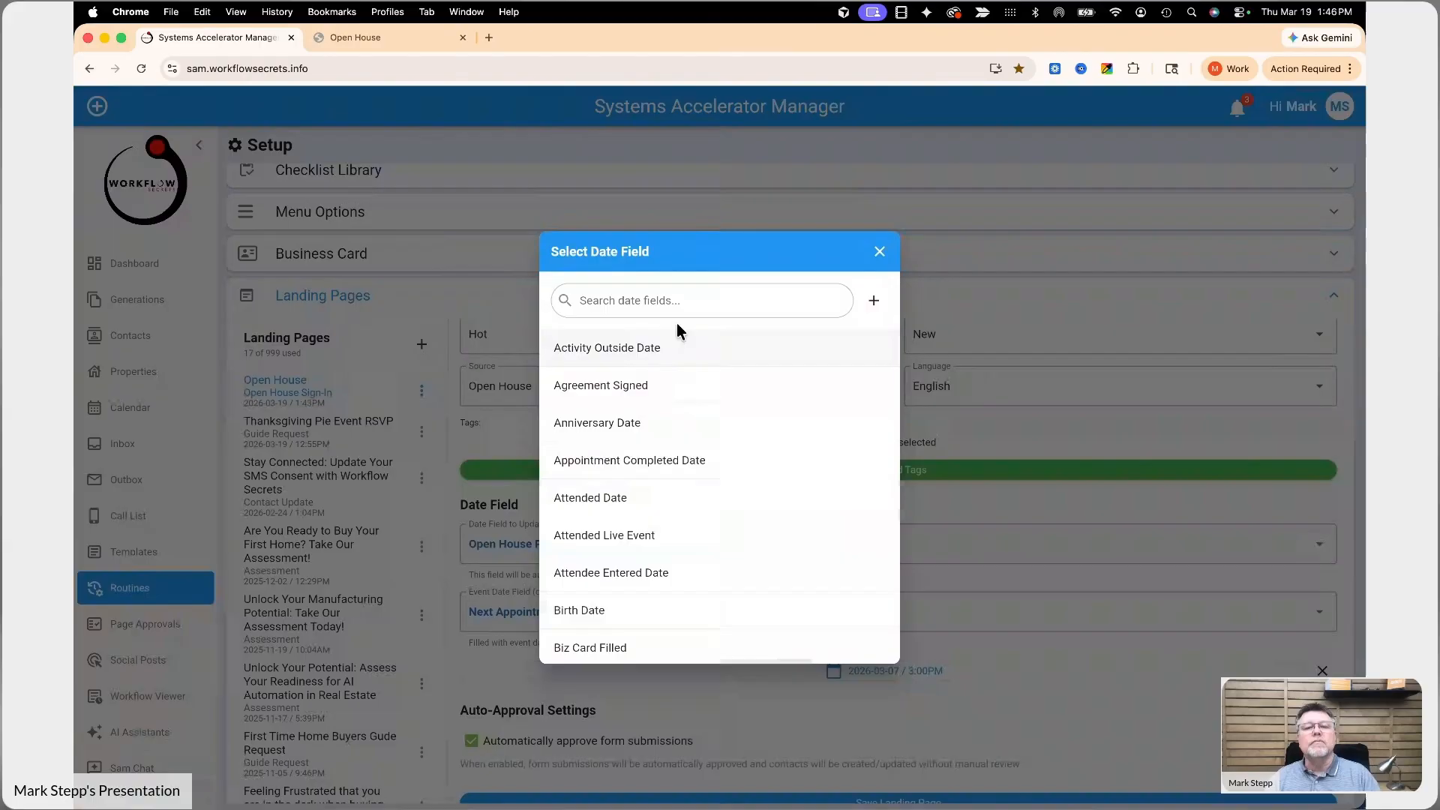
Find the Open House Date field by searching "open" and assign it as the landing page's Event Date Field
click(668, 300)
text(open)
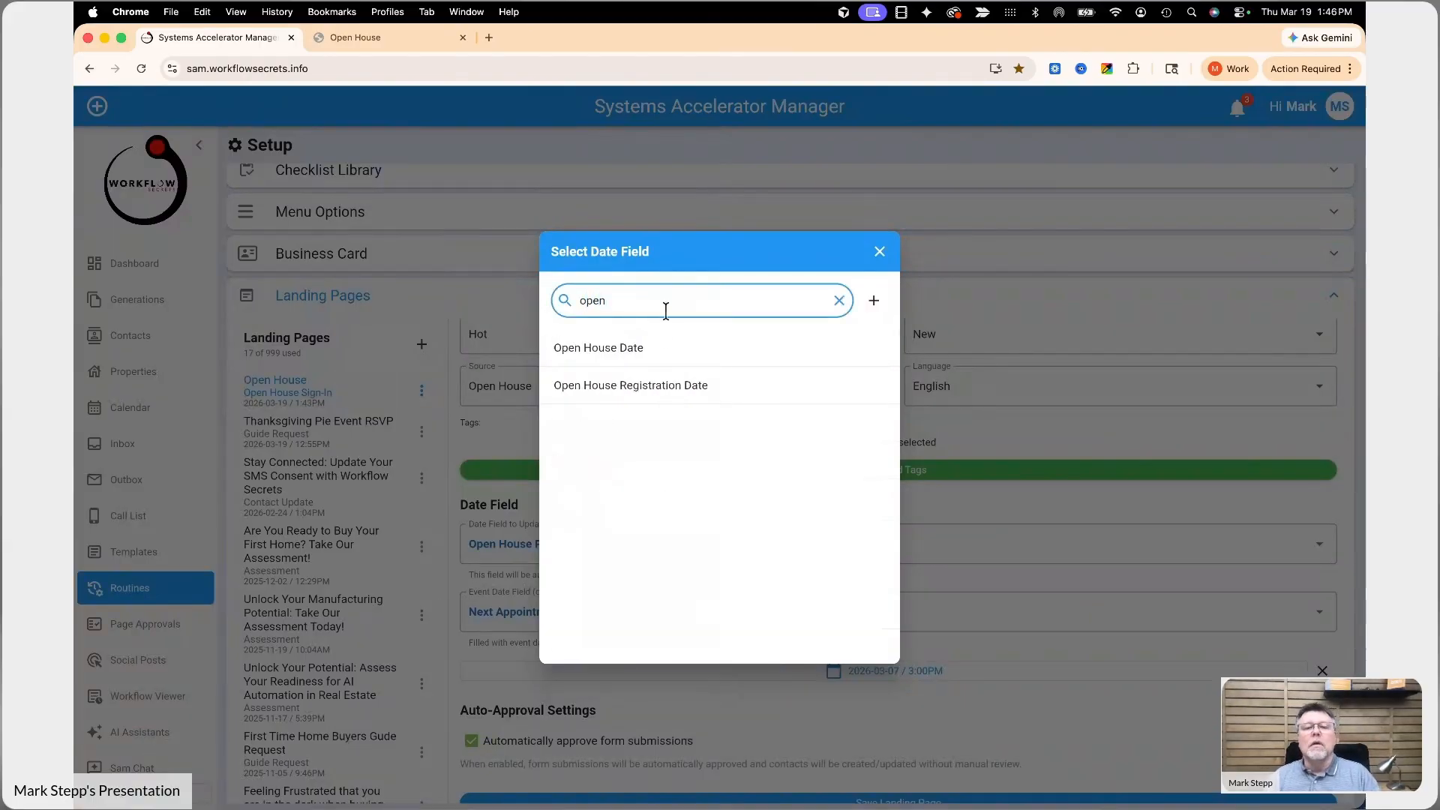
click(656, 350)
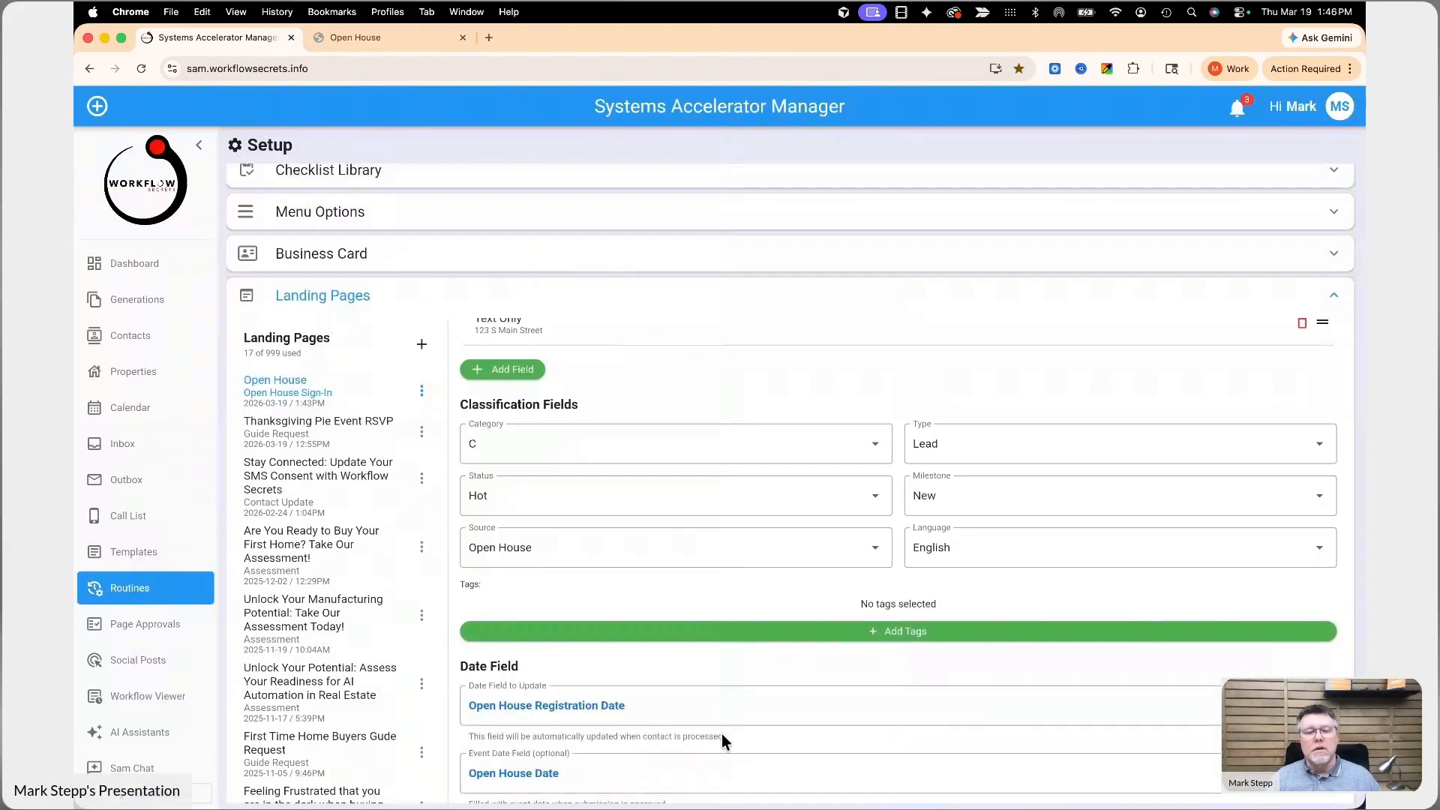
Set the landing page's event date and time to March 28, 2026 at 2:00 PM
scroll(722, 734, down, 5)
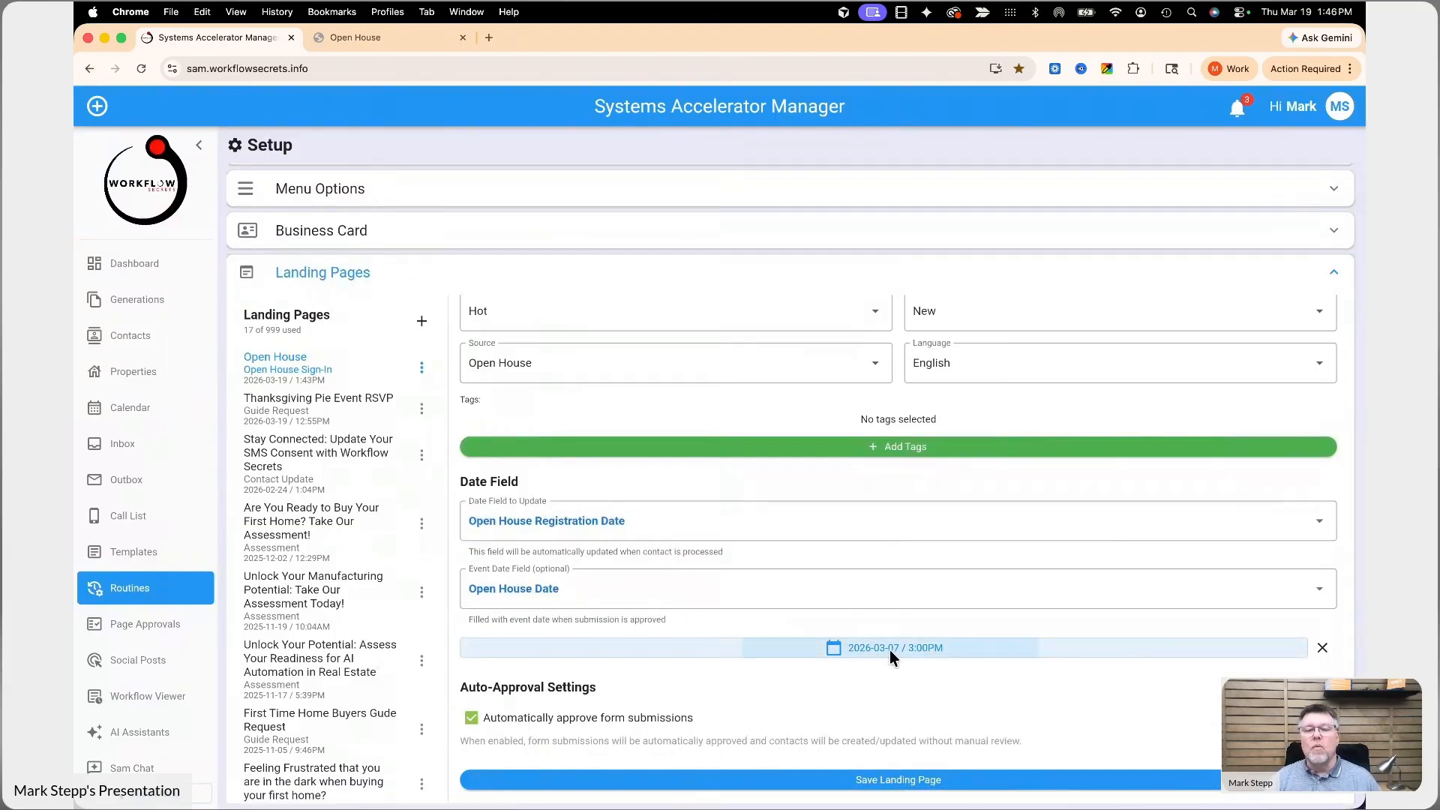
click(889, 650)
click(832, 500)
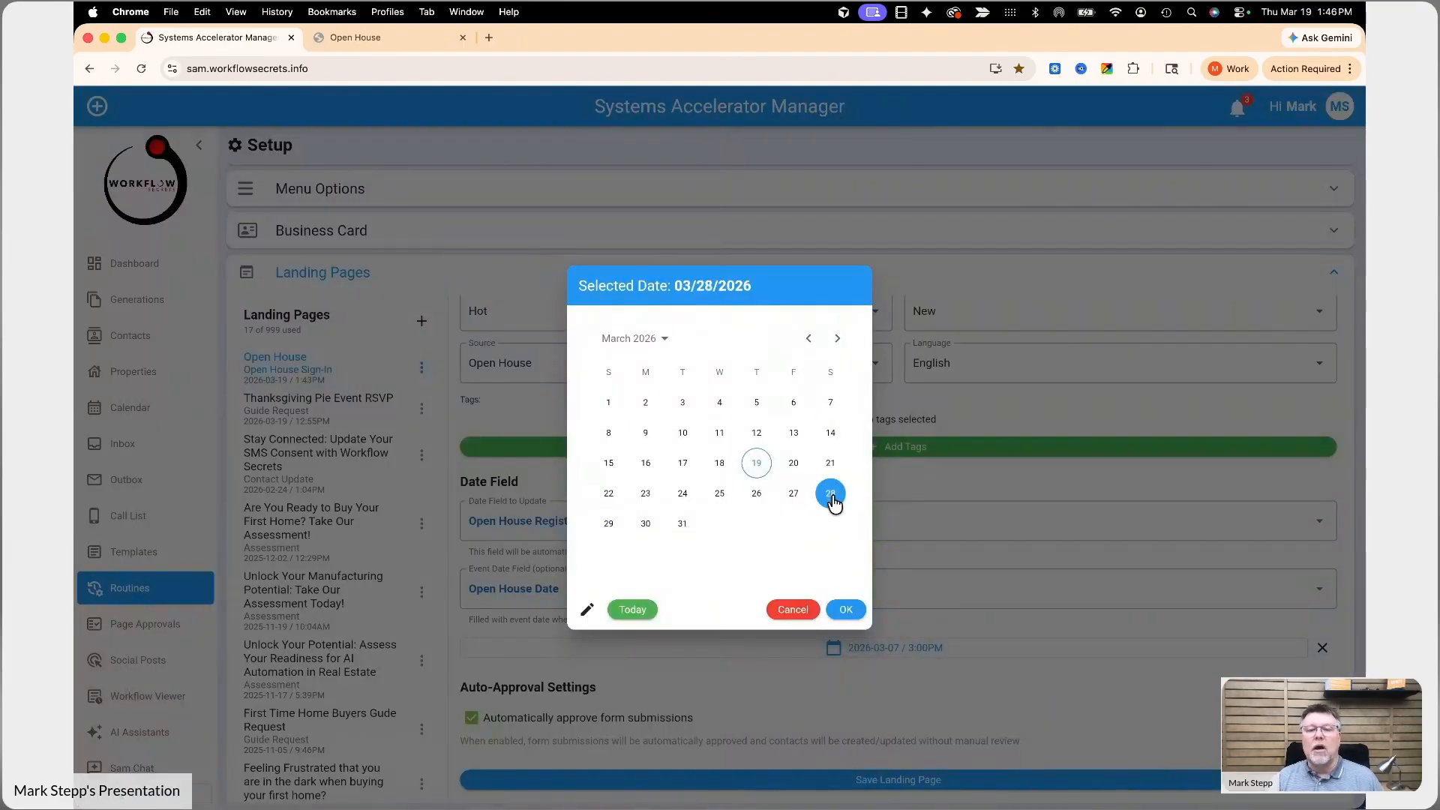
click(850, 608)
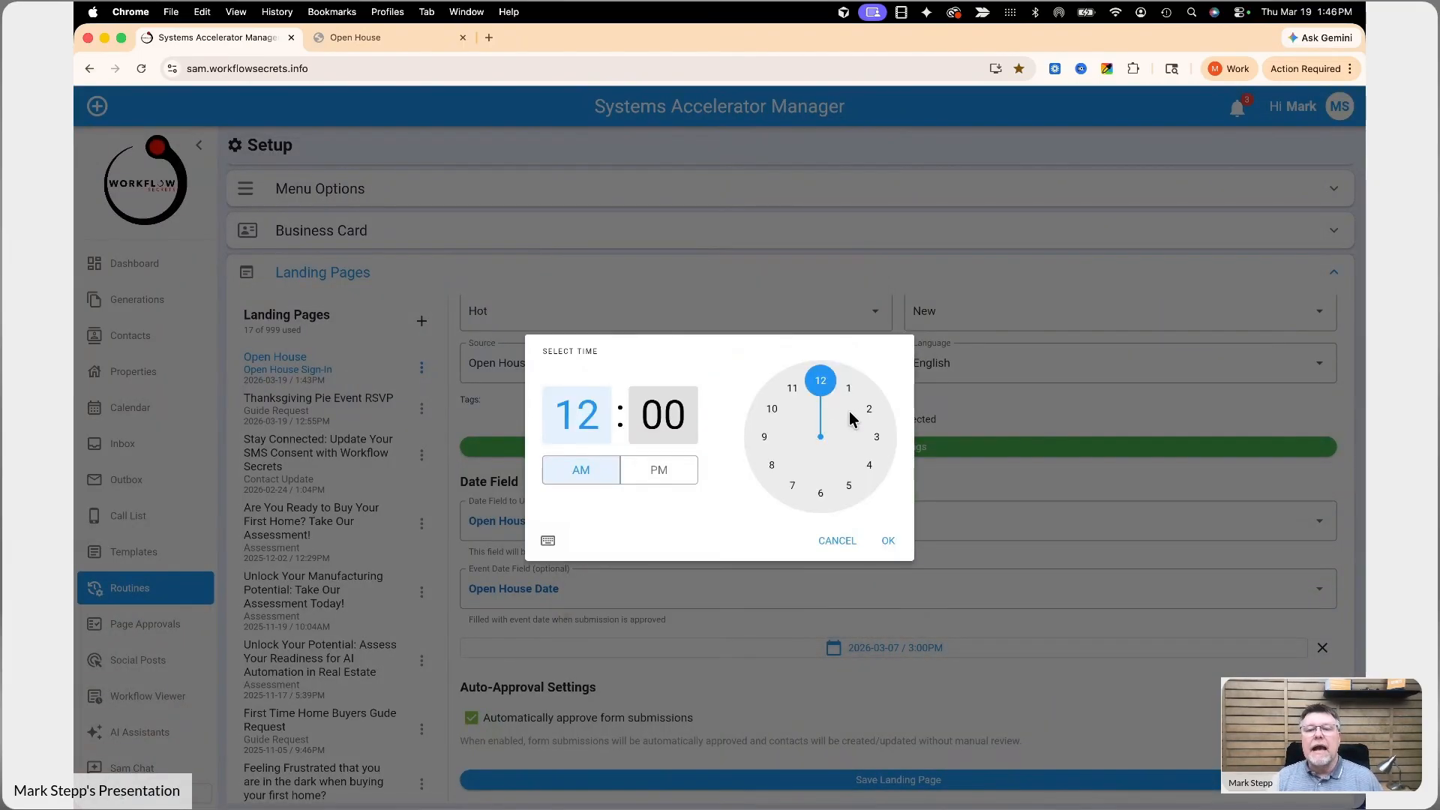
click(865, 413)
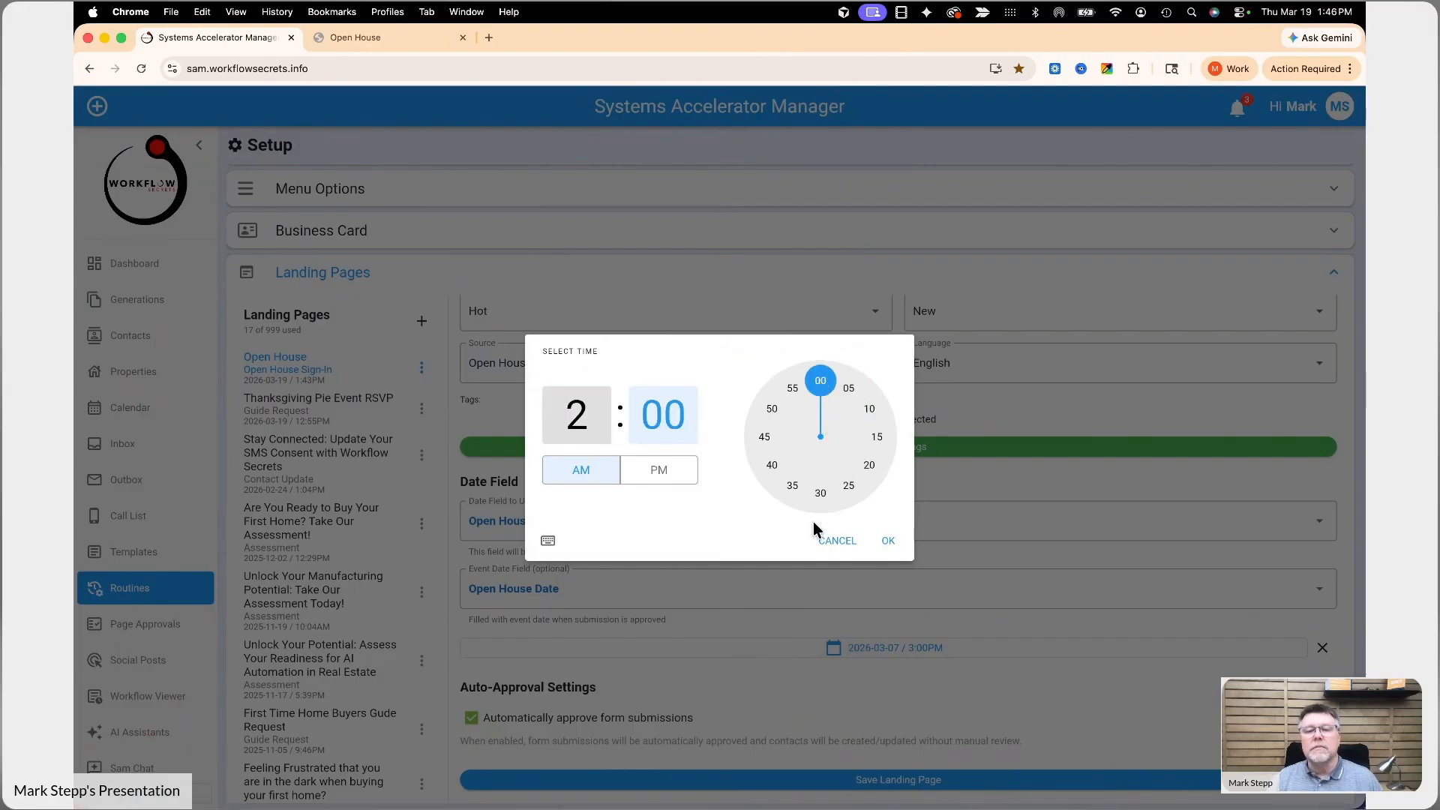
click(687, 480)
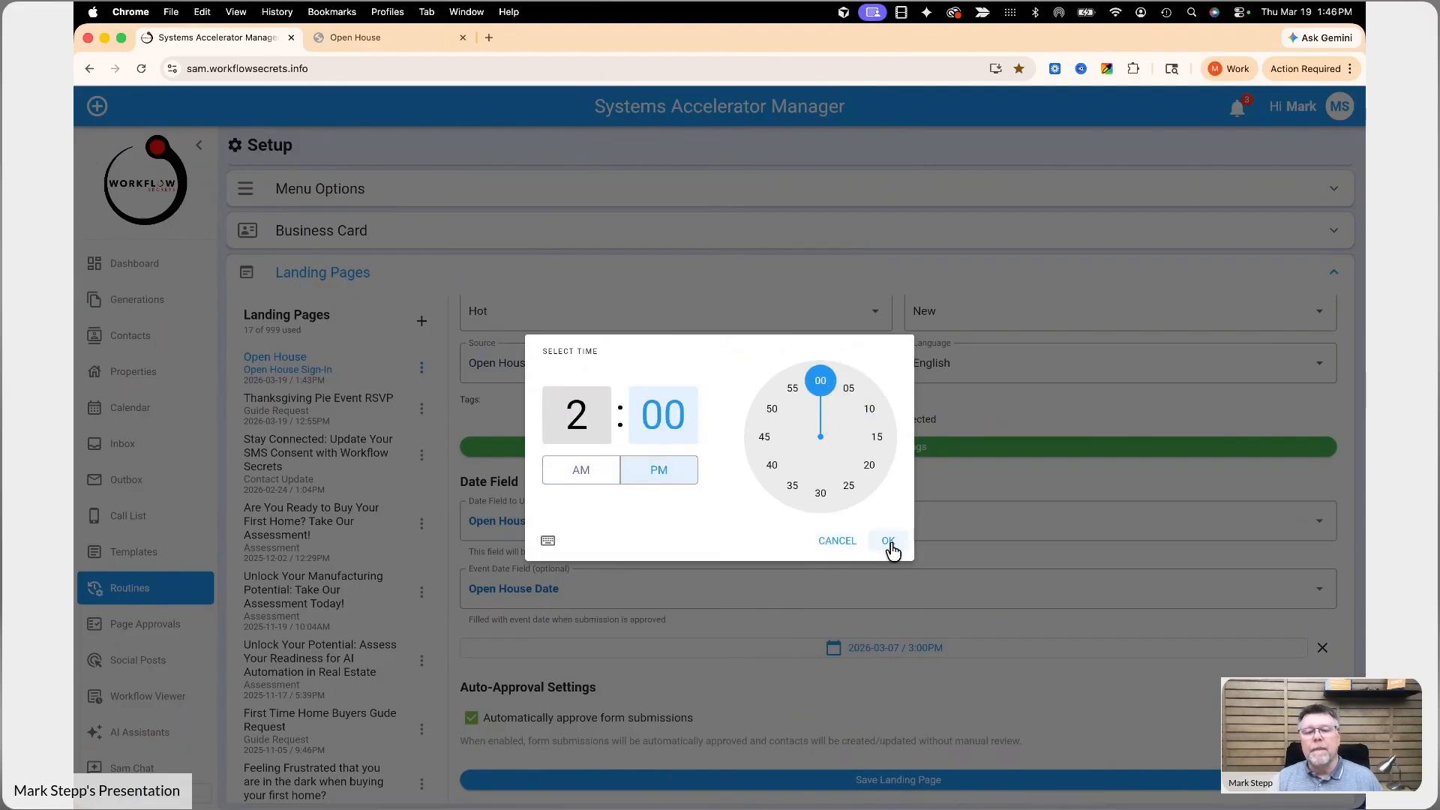
click(890, 541)
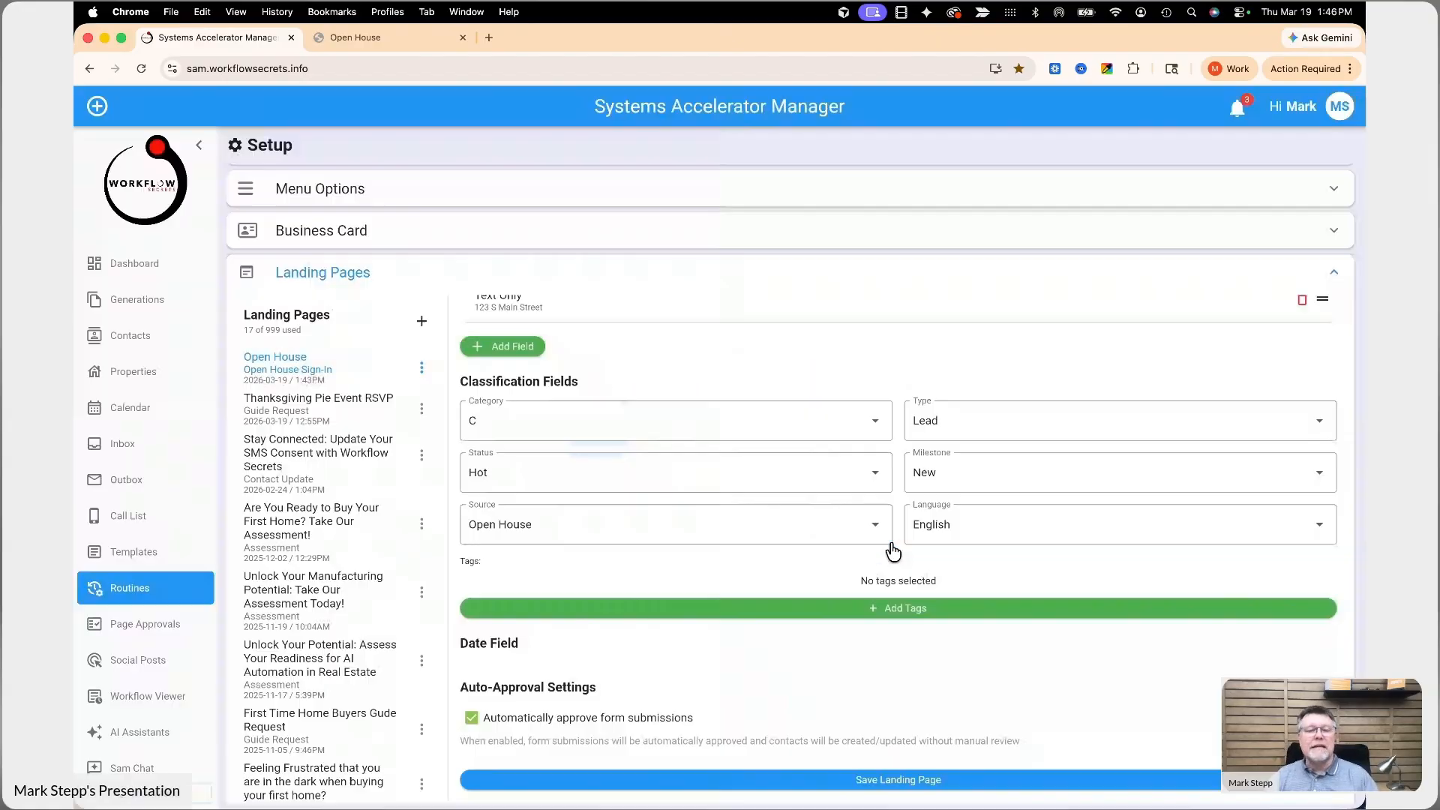
scroll(709, 741, down, 2)
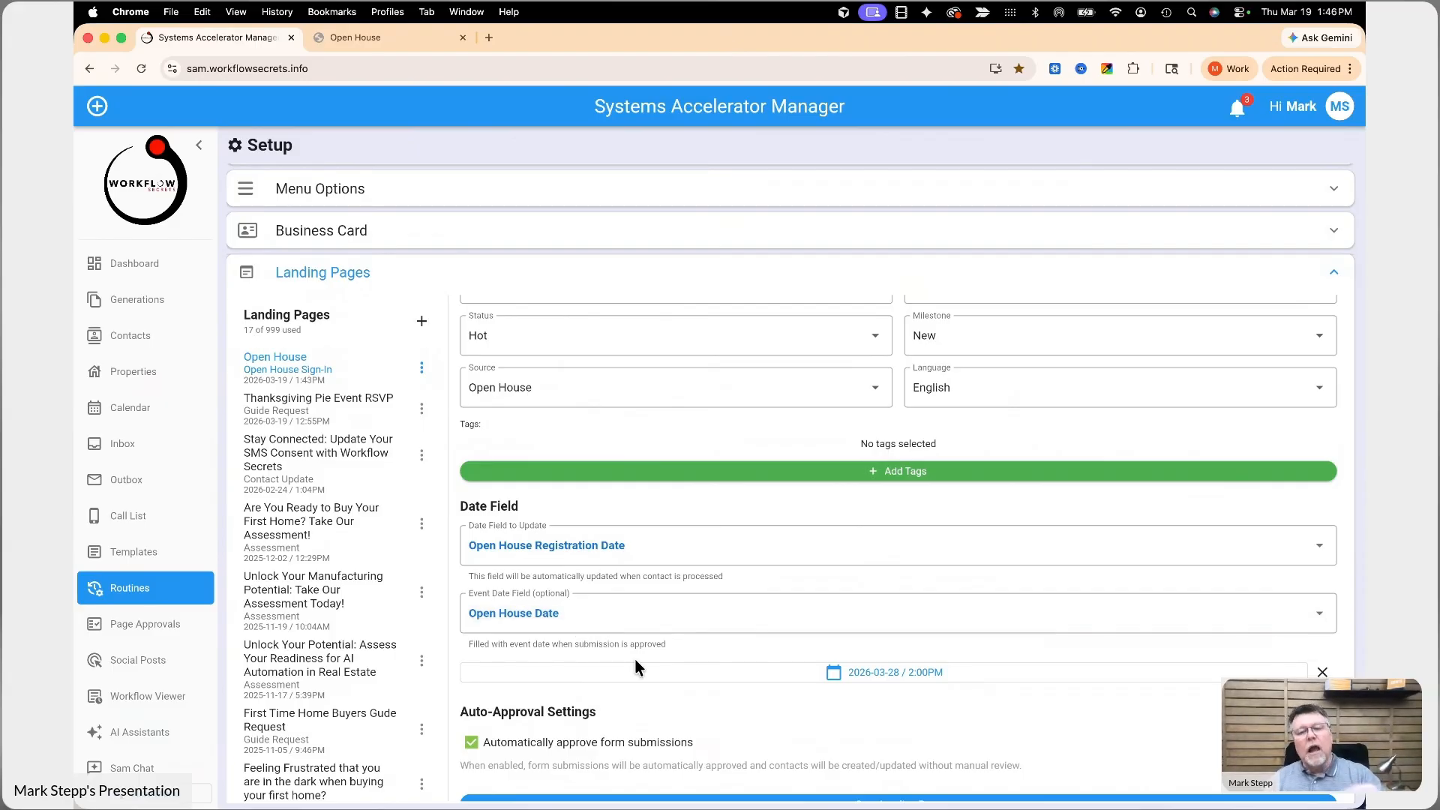
scroll(634, 664, down, 1)
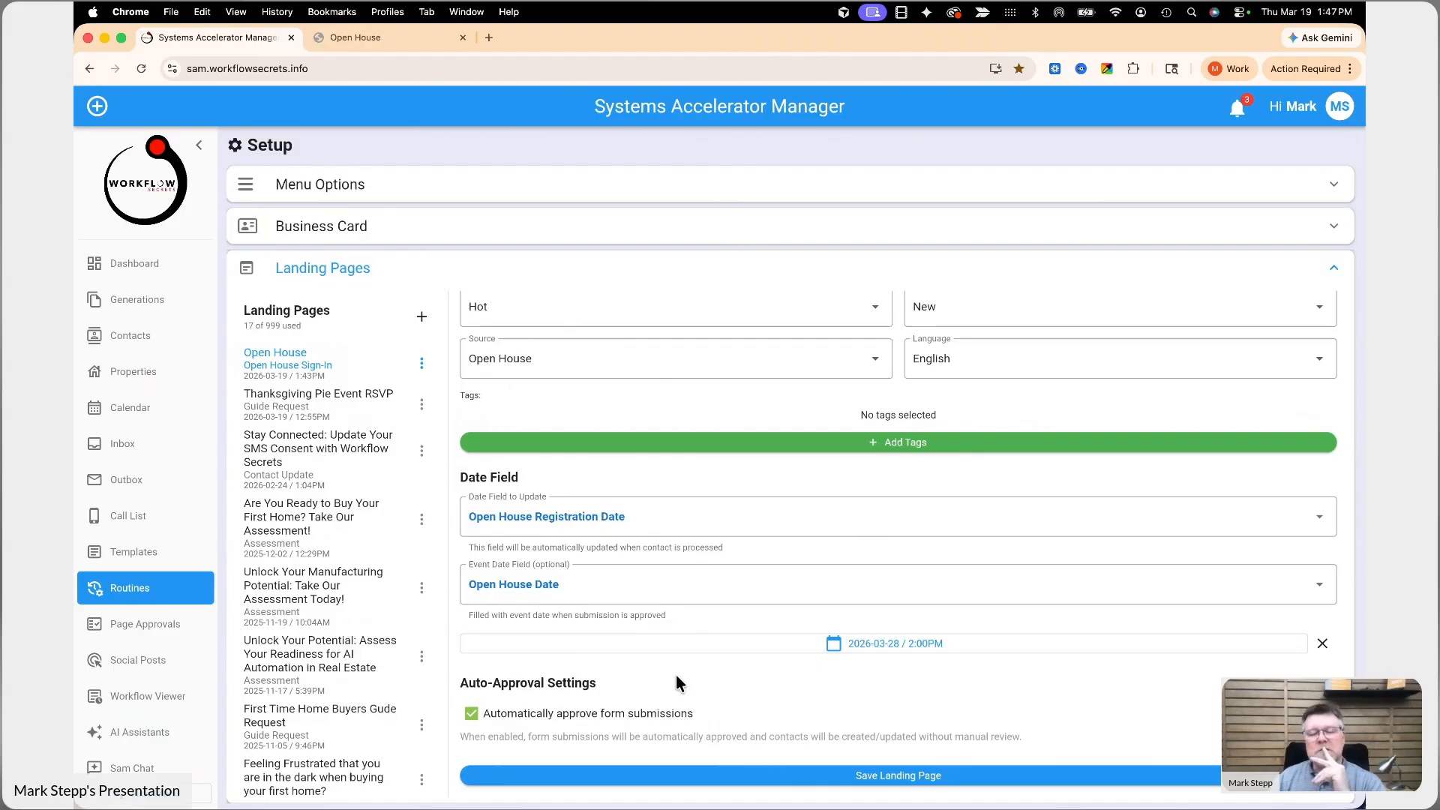
scroll(676, 675, down, 2)
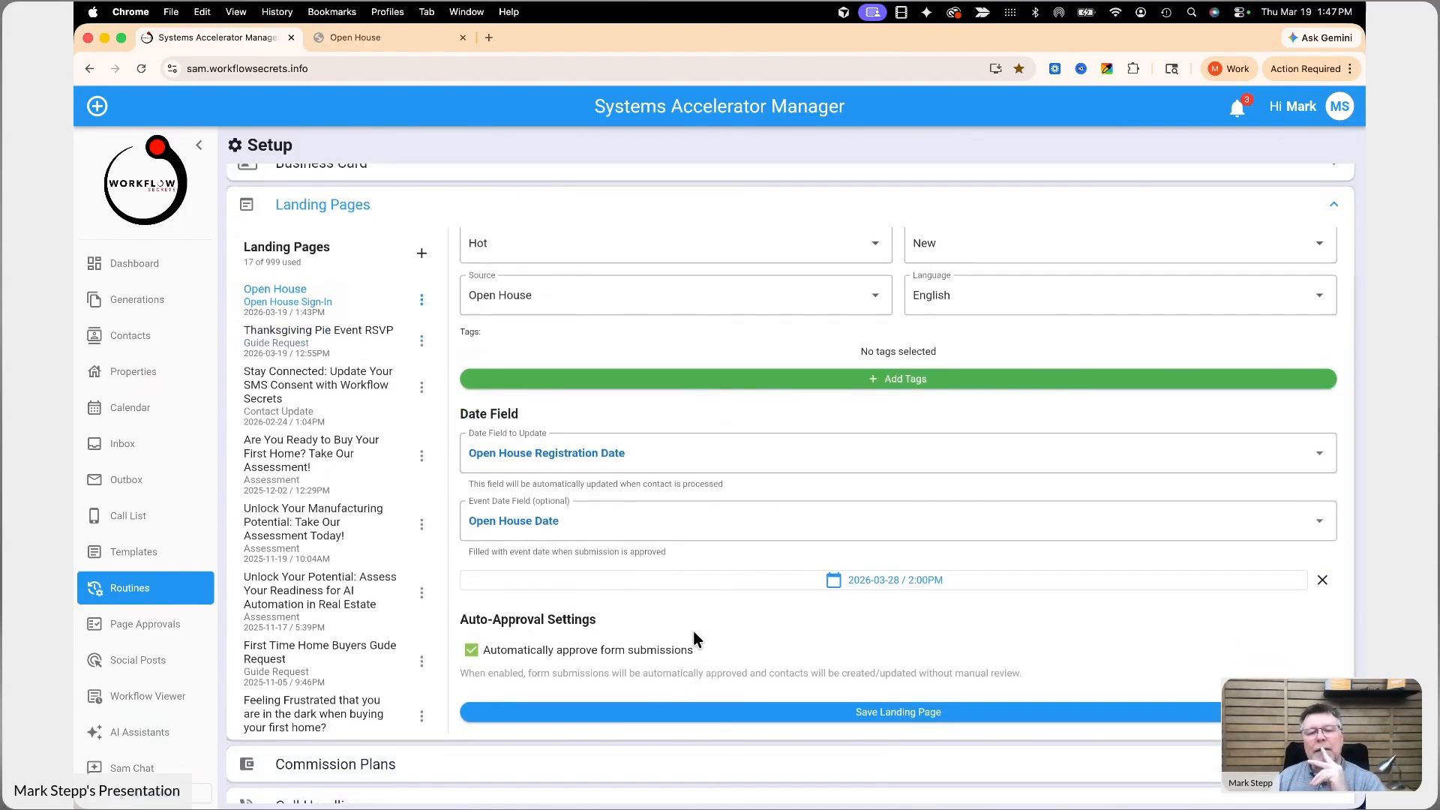